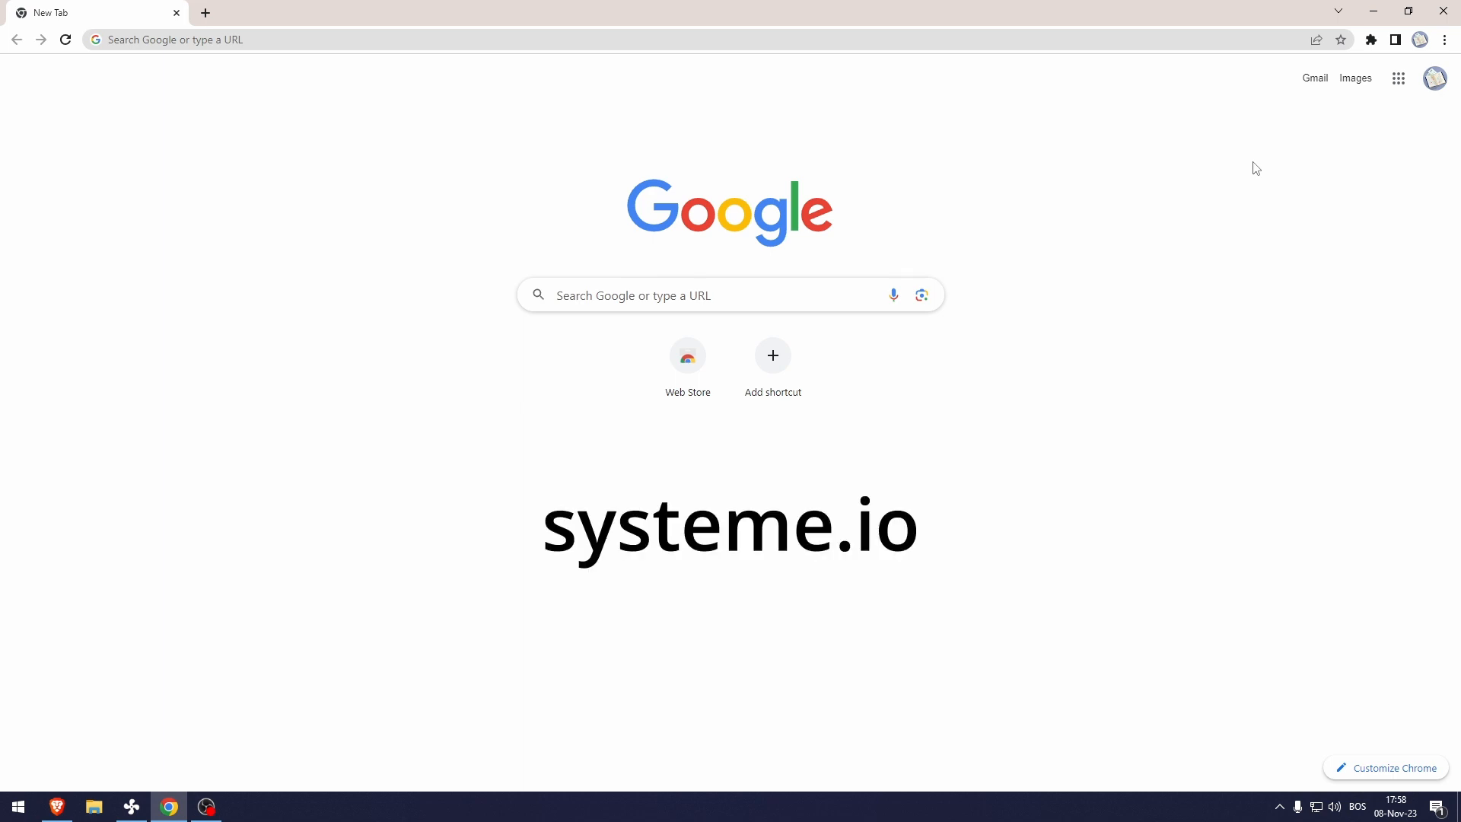
Step: Search Google for systeme.io and open the official Systeme.io website from the results
{"action": "left_click", "coordinate": [1197, 42]}
{"action": "type", "text": "systeme"}
{"action": "key", "text": "Down"}
{"action": "key", "text": "Return"}
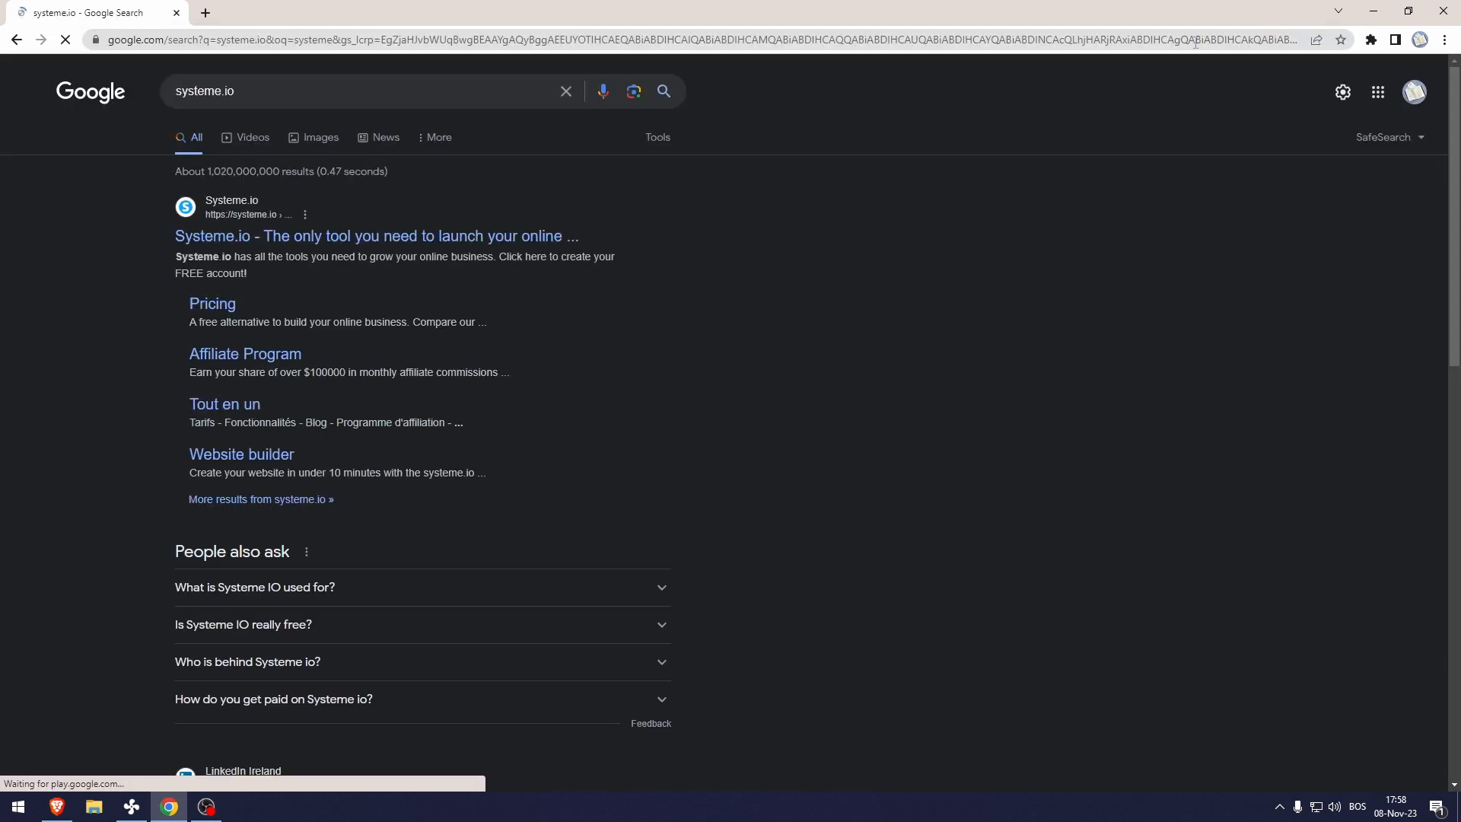
{"action": "left_click", "coordinate": [251, 236]}
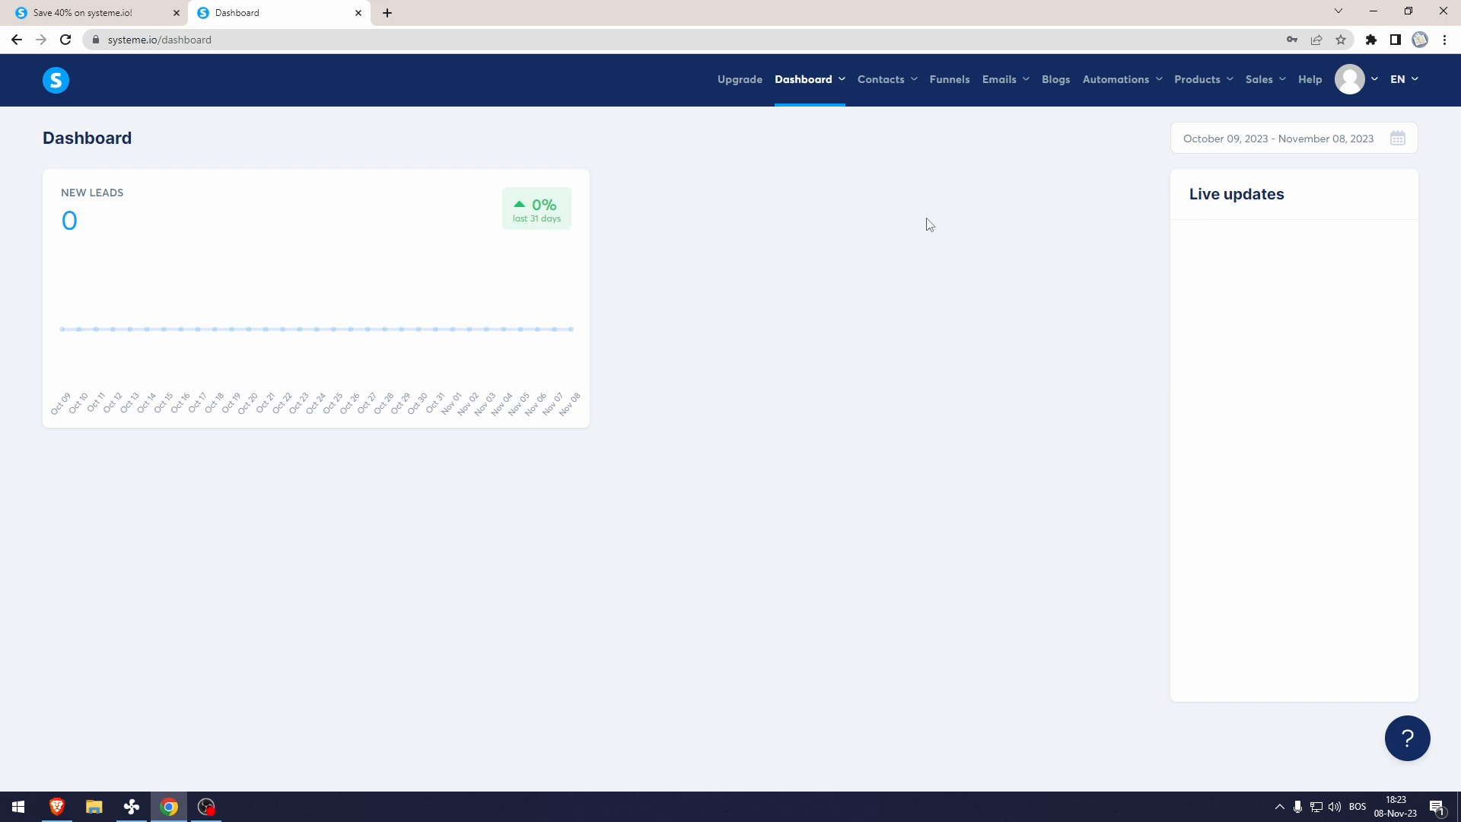
Step: Create a funnel named facebook with the Build an audience goal and Euro as currency, and open it
{"action": "left_click", "coordinate": [957, 92]}
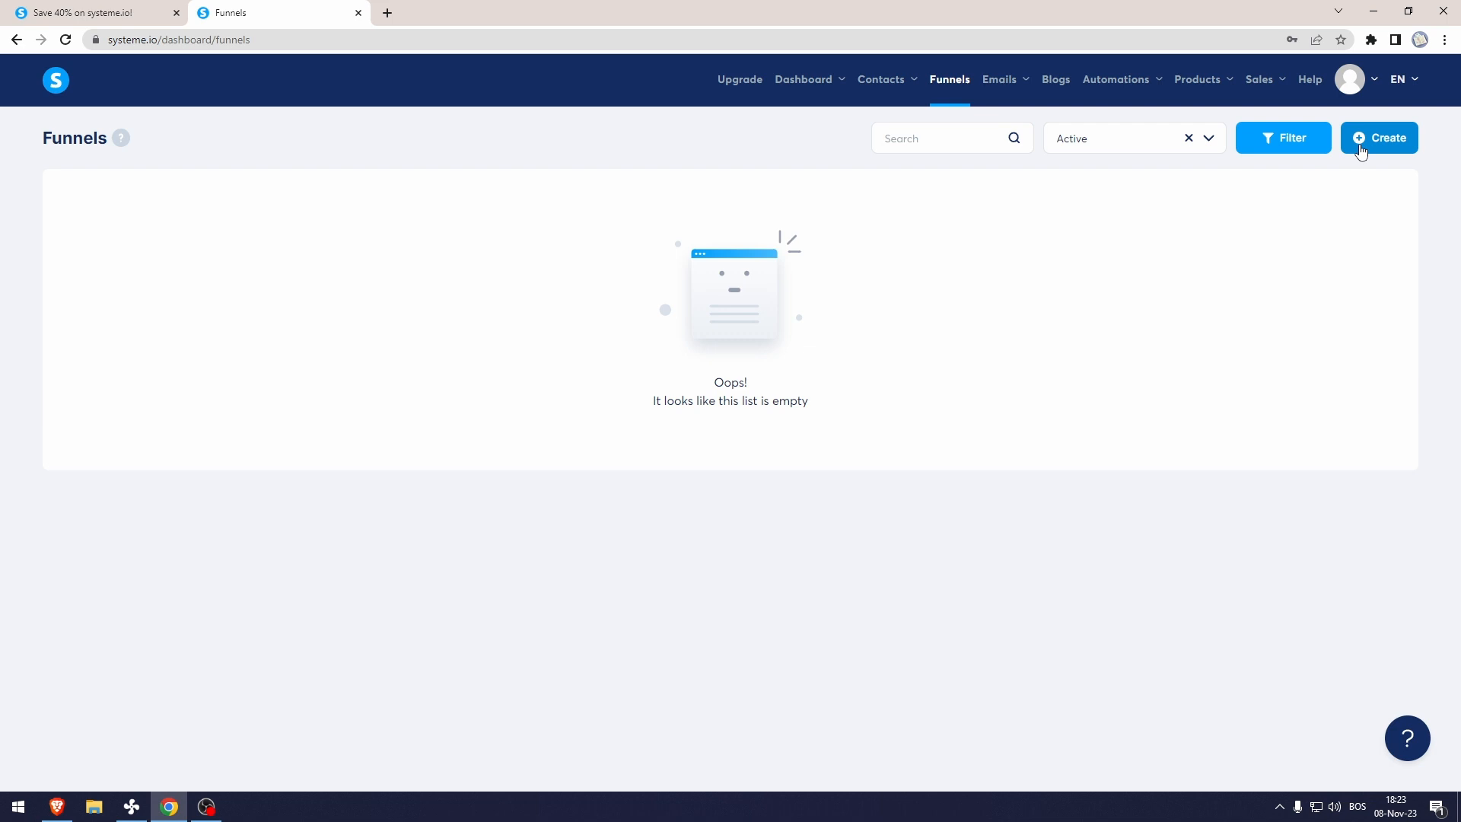
{"action": "left_click", "coordinate": [1360, 146]}
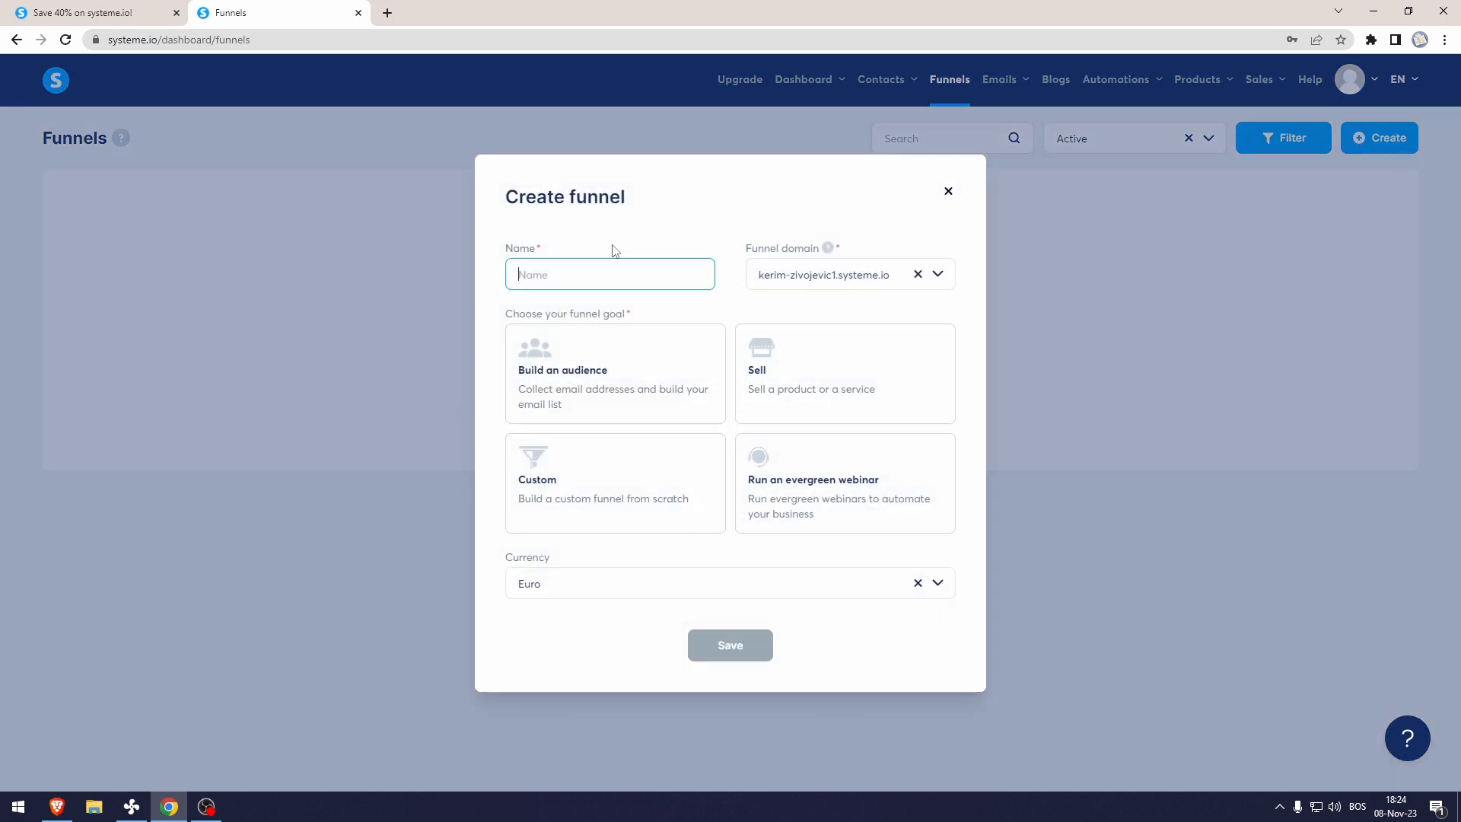
{"action": "type", "text": "facebook"}
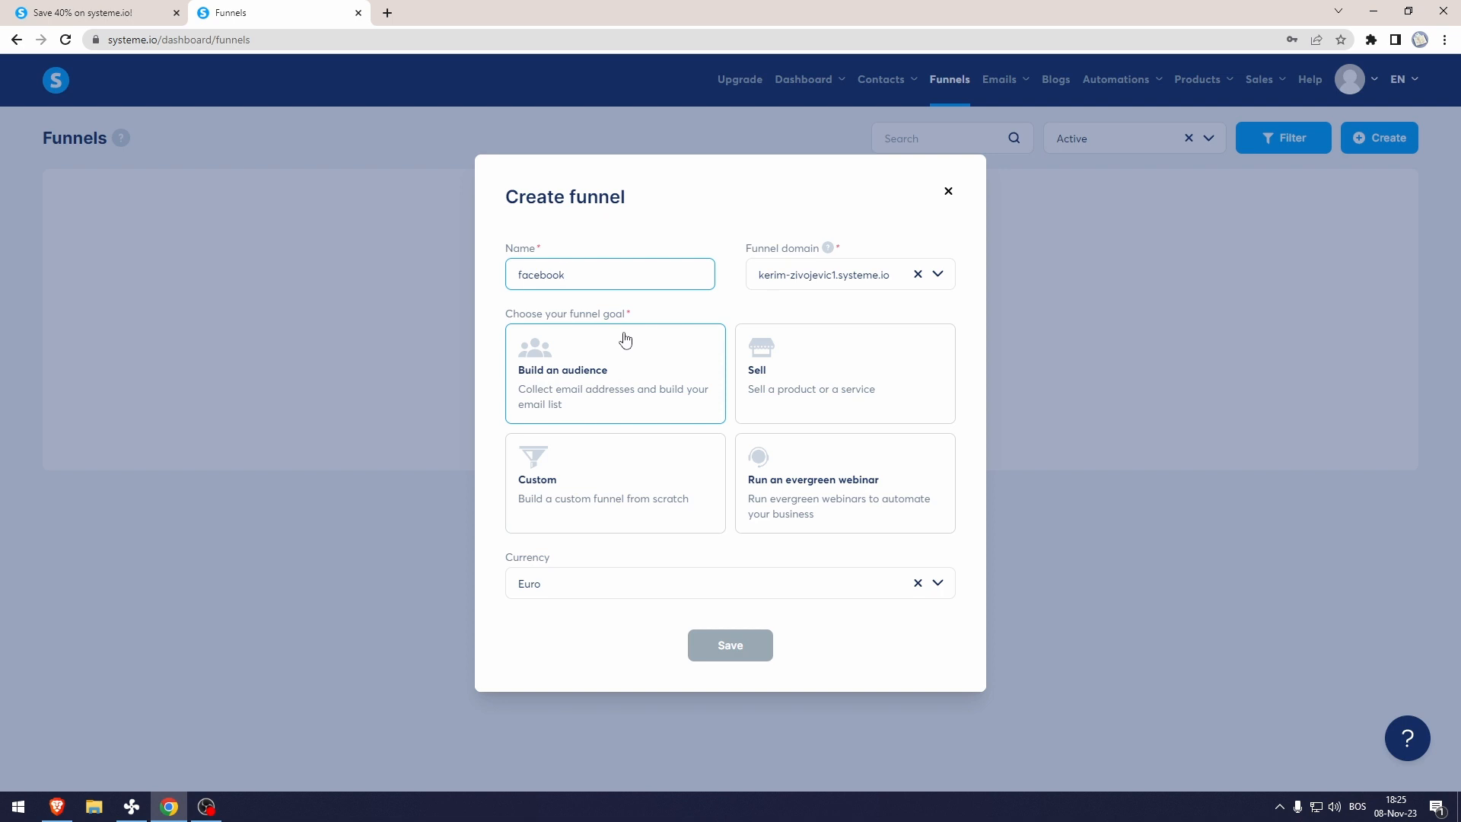
{"action": "left_click", "coordinate": [607, 388]}
{"action": "left_click", "coordinate": [566, 581]}
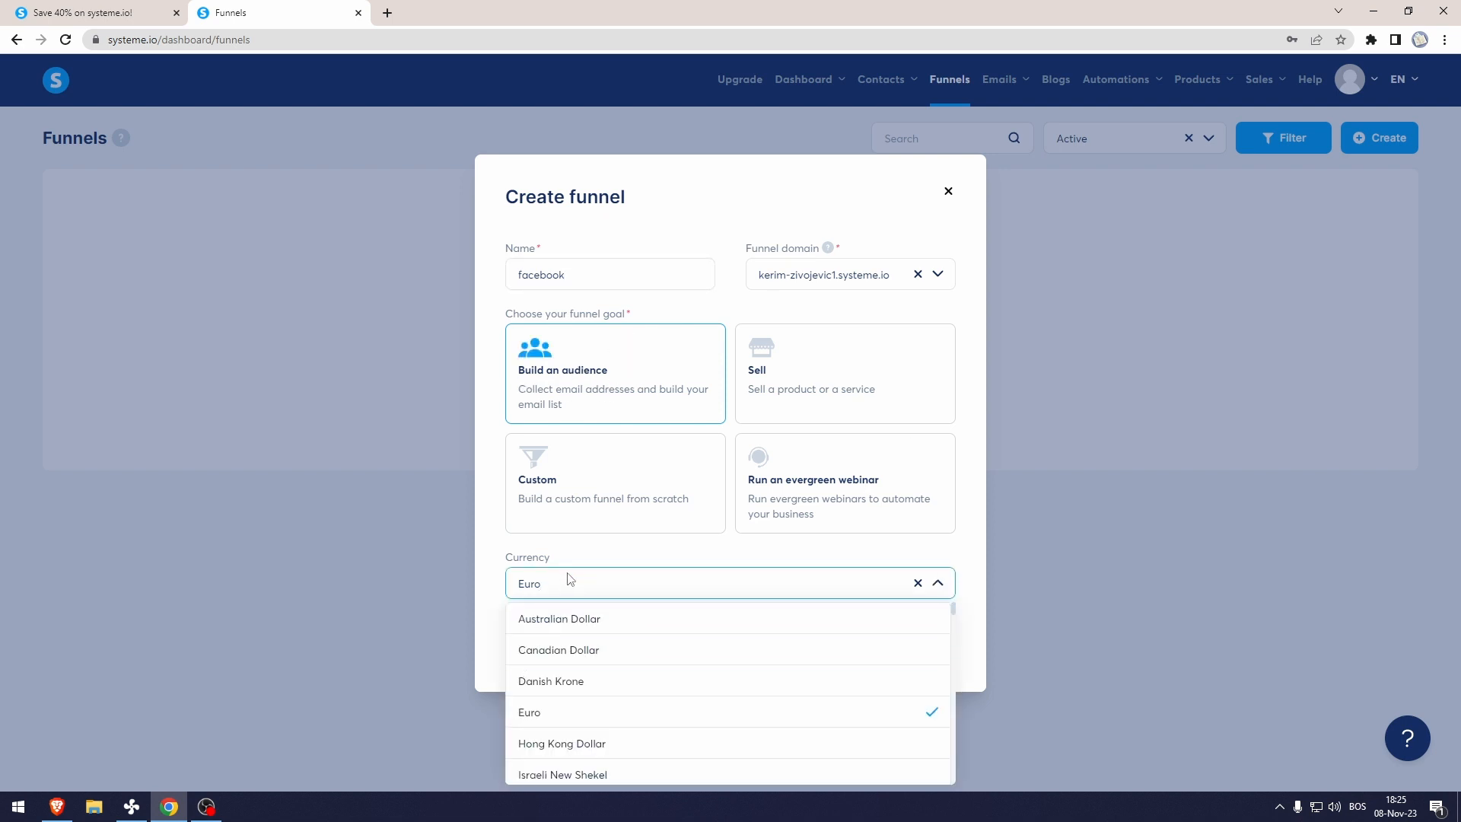
{"action": "left_click", "coordinate": [567, 580]}
{"action": "left_click", "coordinate": [722, 638]}
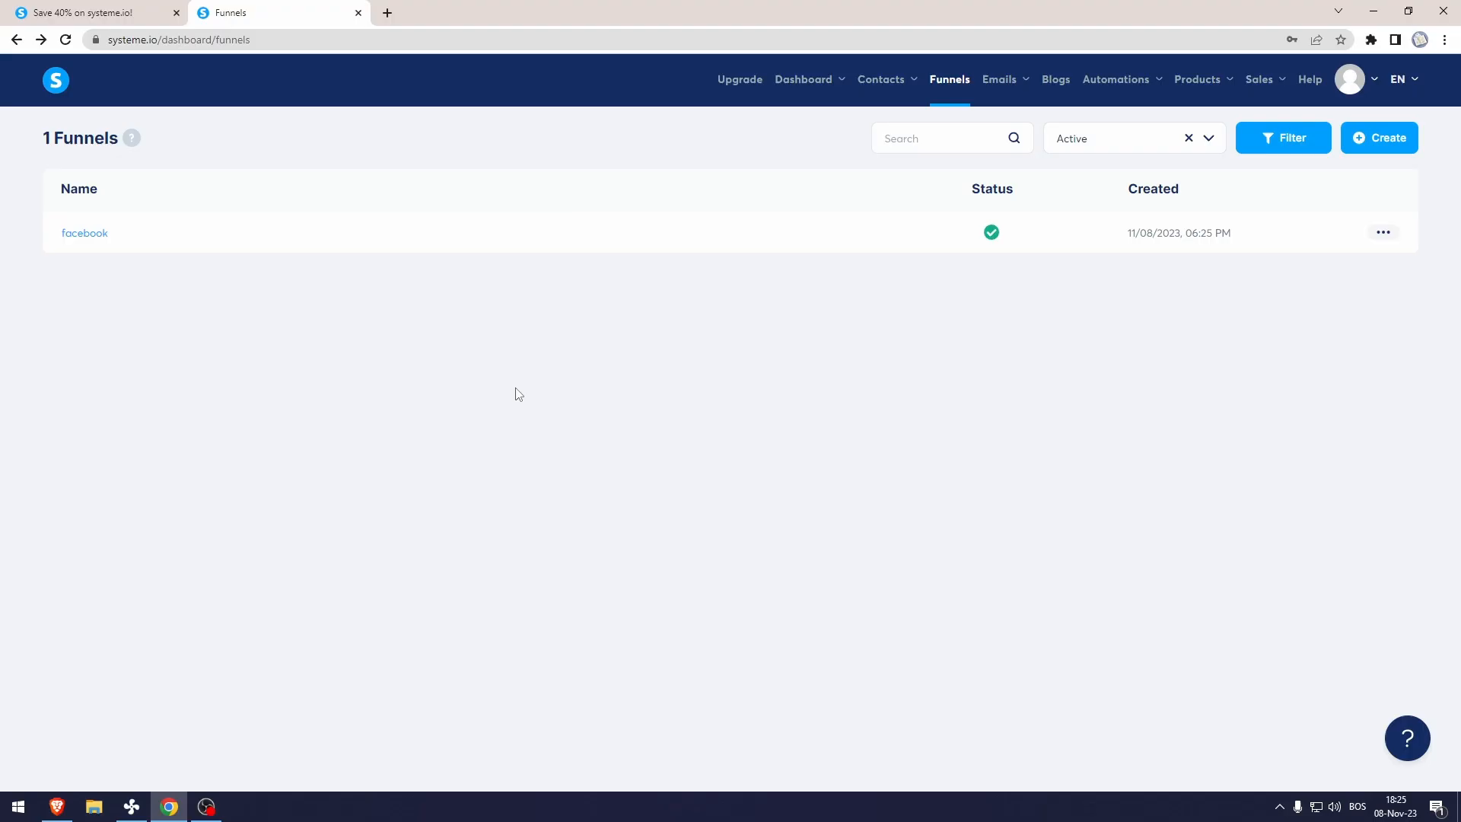
{"action": "left_click", "coordinate": [85, 236]}
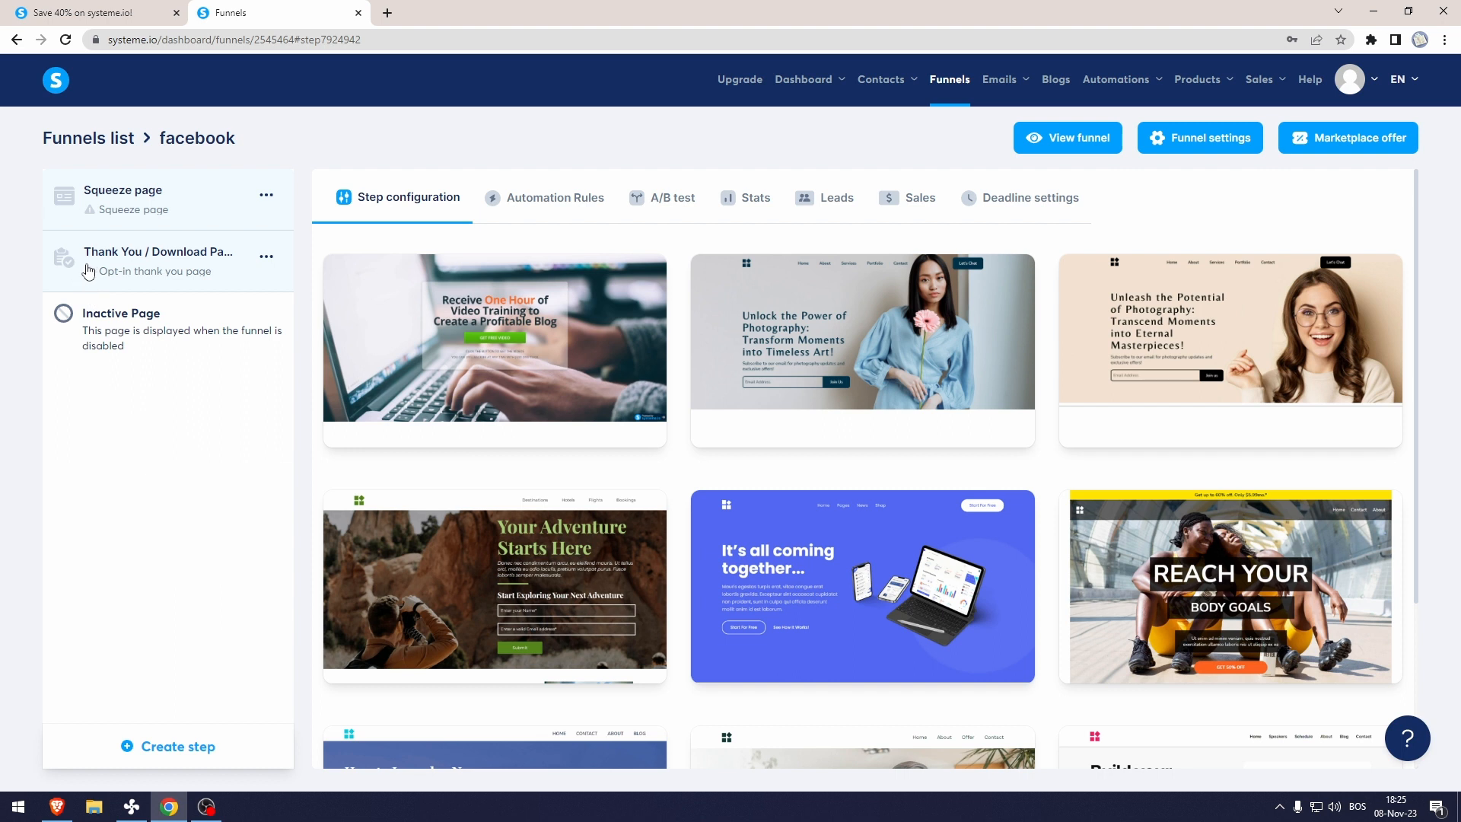
Step: Examine the options of the Thank You page step and the step types offered for a new funnel step
{"action": "left_click", "coordinate": [260, 258]}
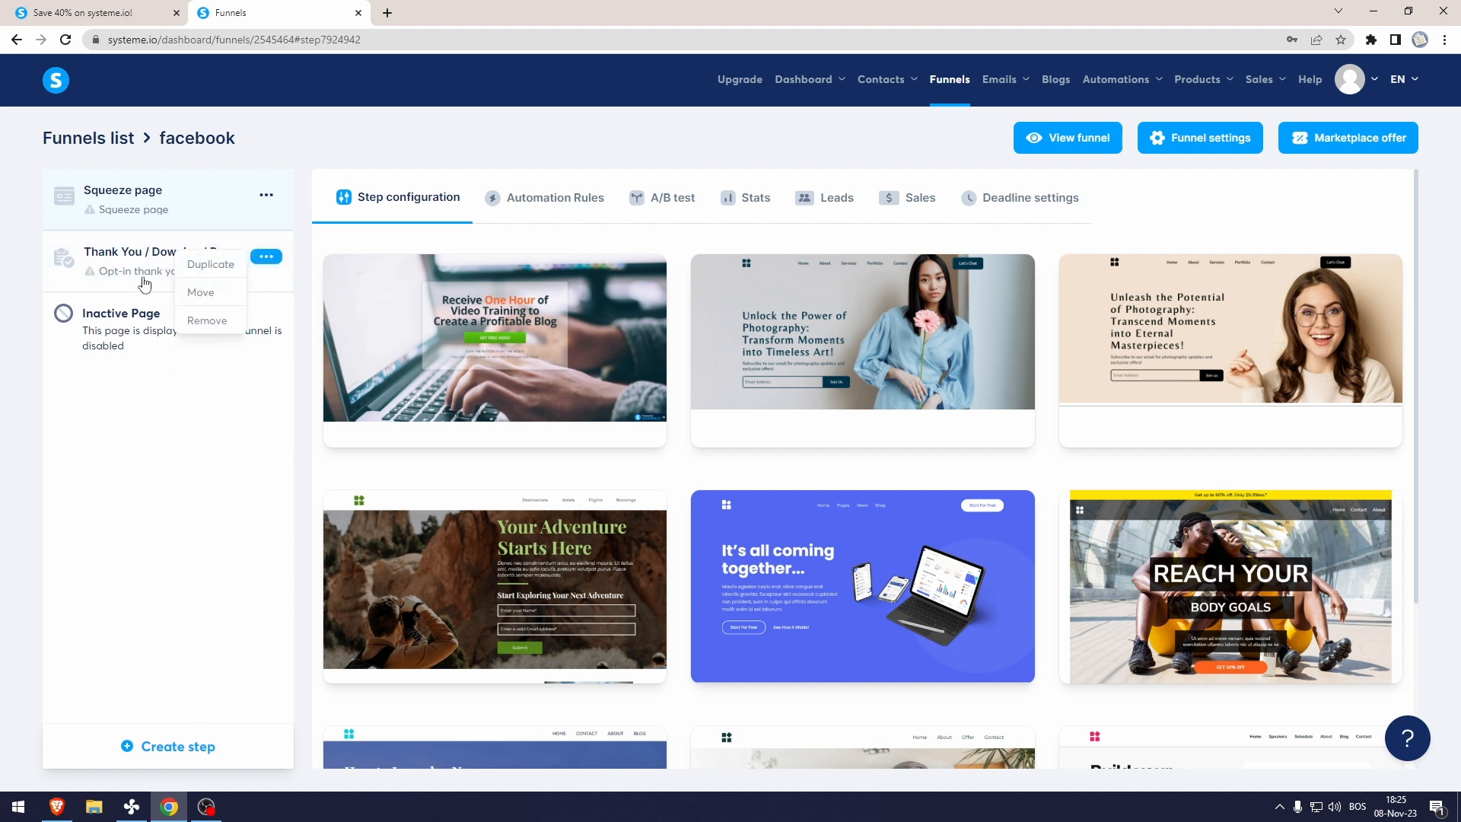
{"action": "left_click", "coordinate": [156, 747]}
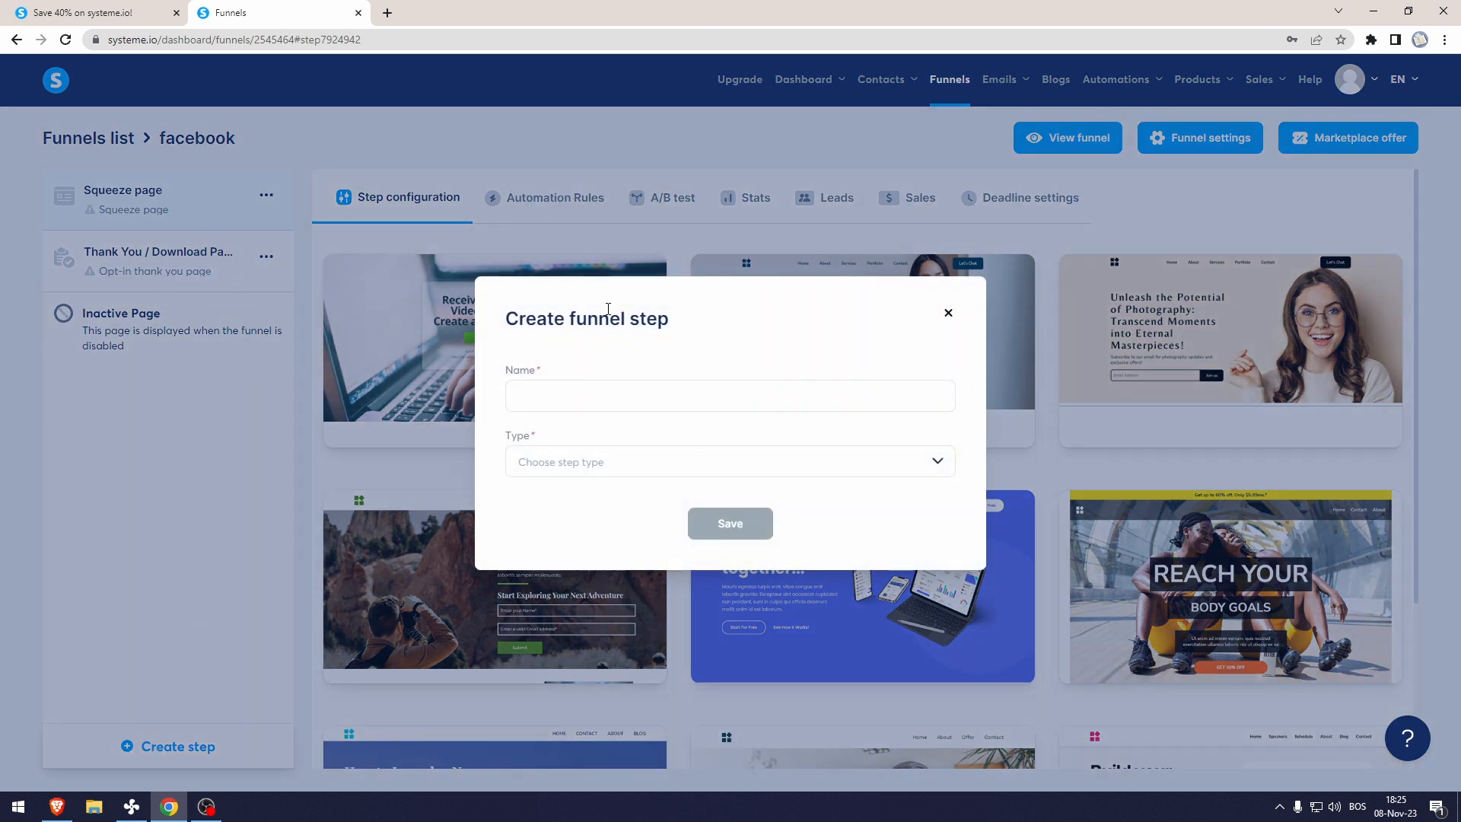
{"action": "left_click", "coordinate": [587, 462]}
{"action": "scroll", "coordinate": [588, 506], "scroll_direction": "down", "scroll_amount": 3}
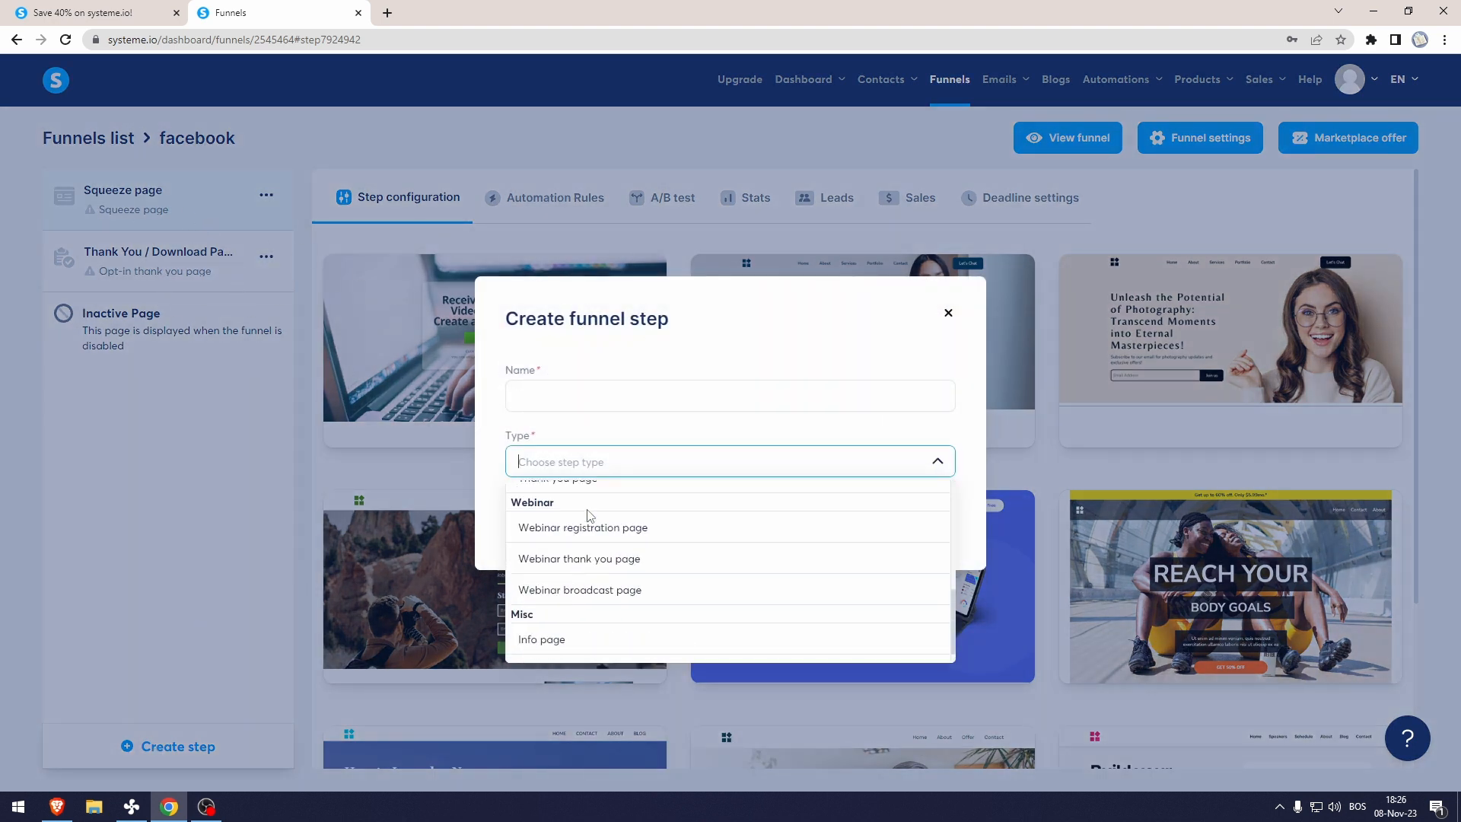
{"action": "scroll", "coordinate": [535, 531], "scroll_direction": "up", "scroll_amount": 3}
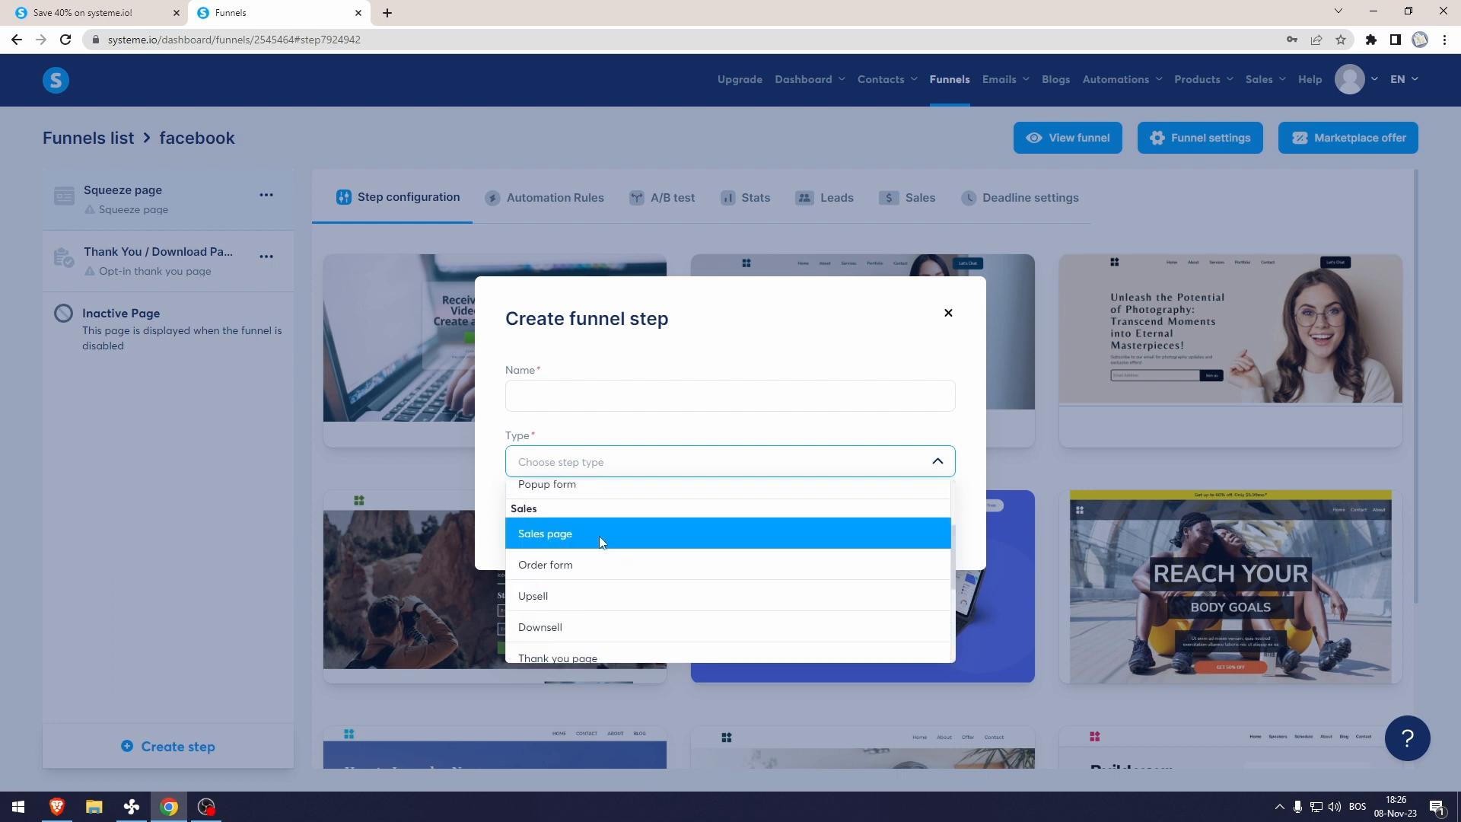
{"action": "scroll", "coordinate": [601, 542], "scroll_direction": "up", "scroll_amount": 3}
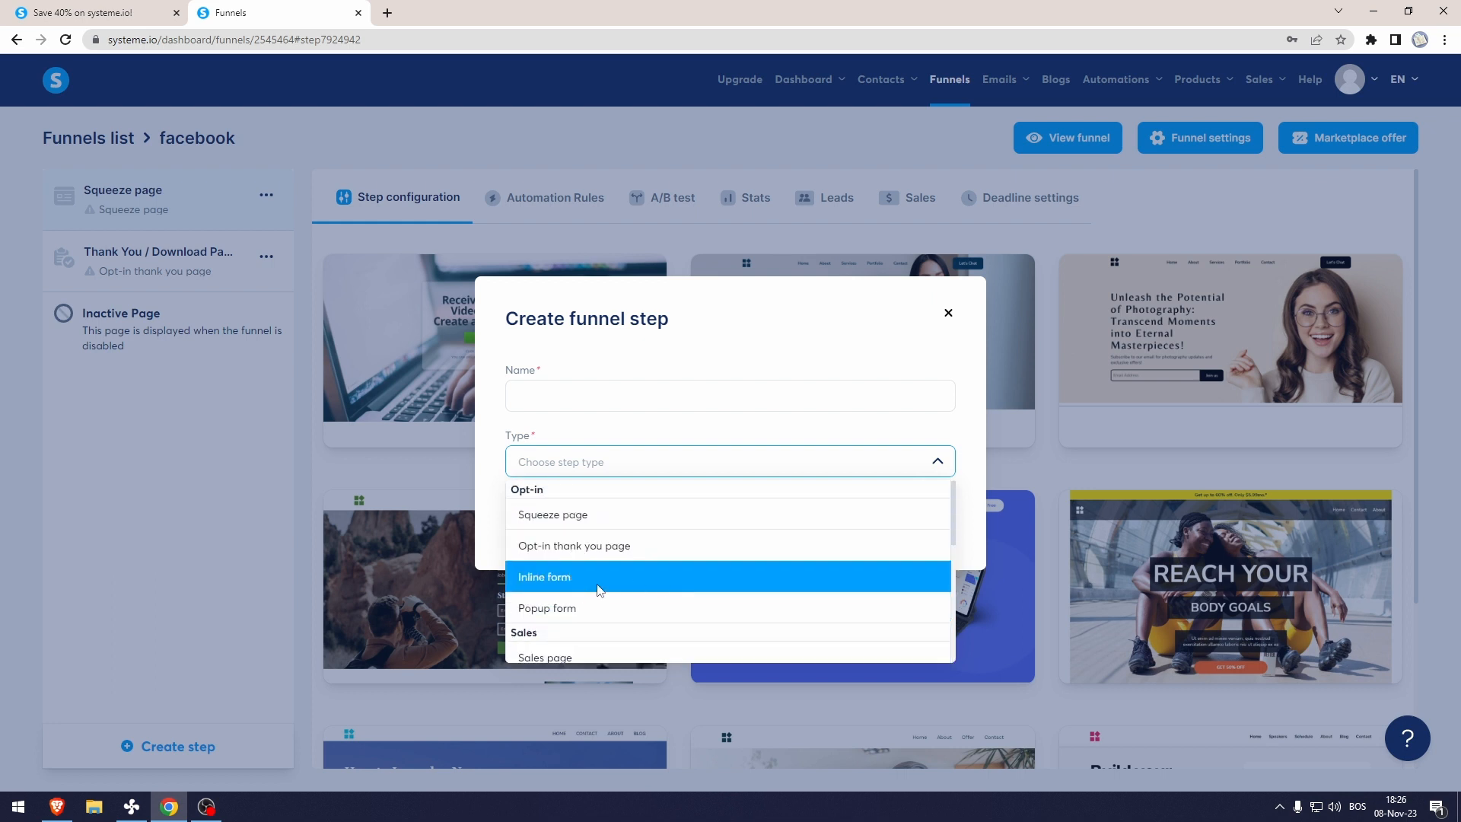
{"action": "scroll", "coordinate": [582, 594], "scroll_direction": "down", "scroll_amount": 5}
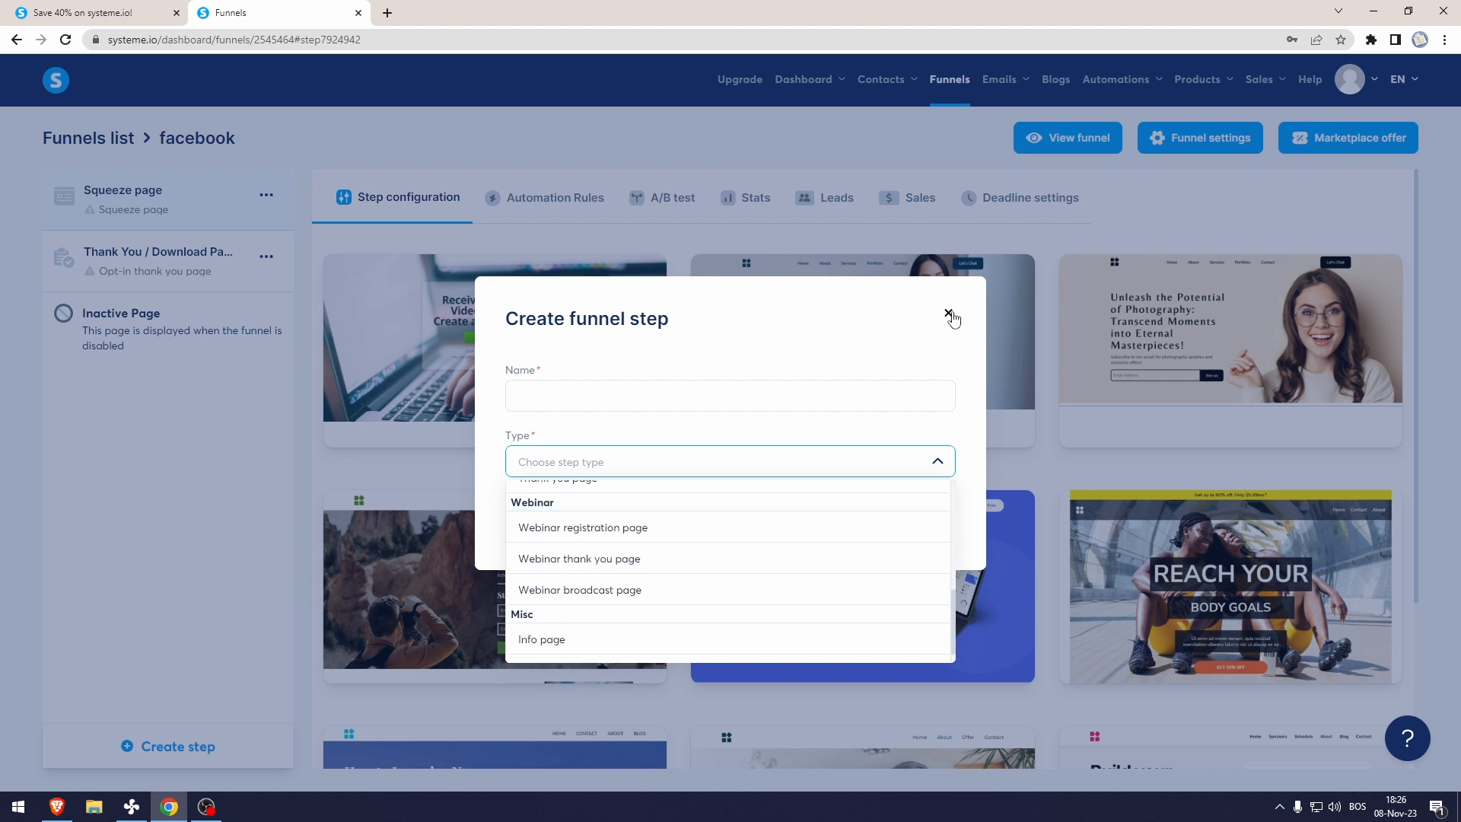
{"action": "left_click", "coordinate": [948, 314]}
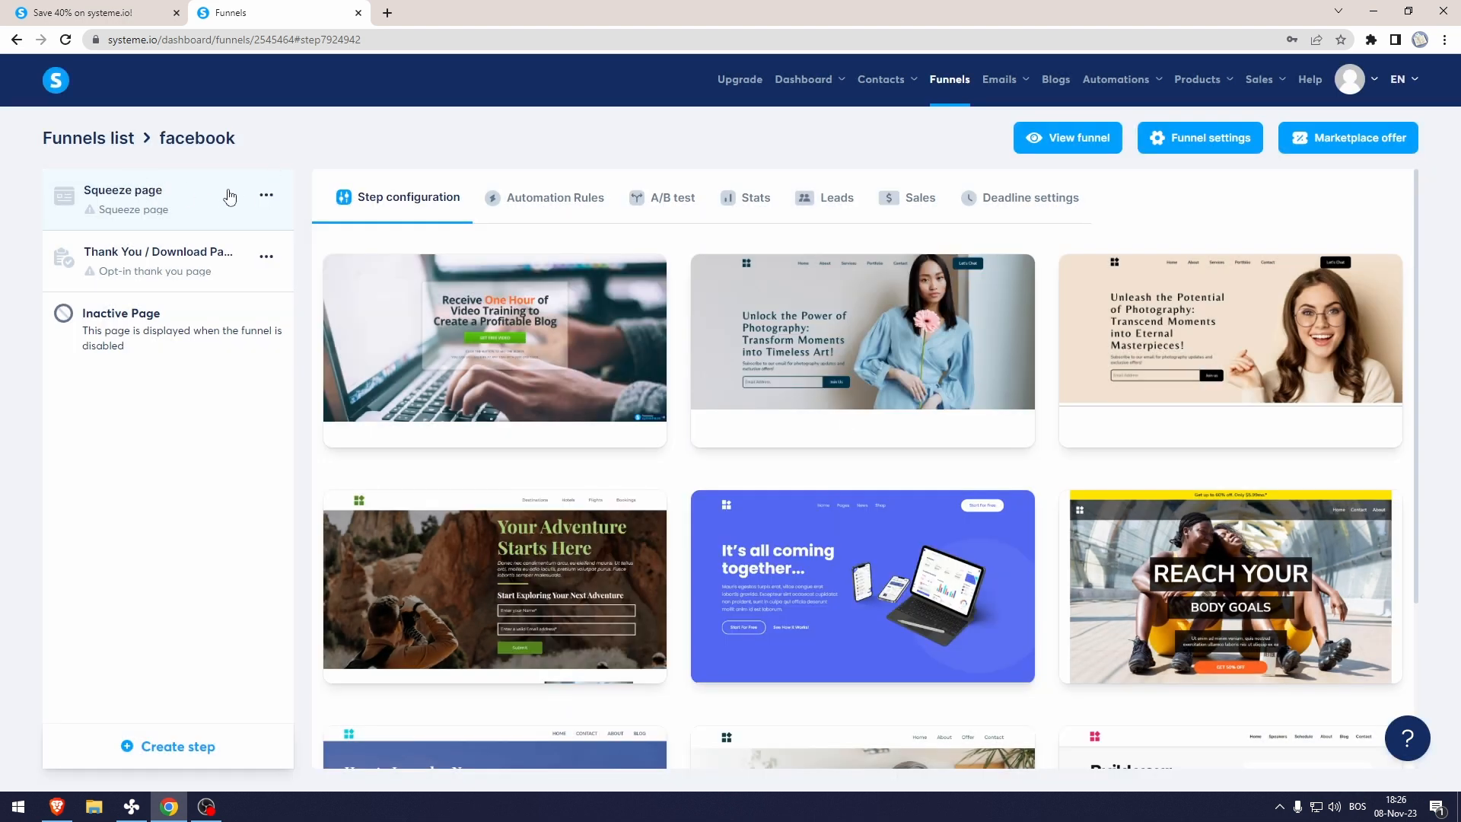
Step: Preview the "Reach Your Body Goals" and "It's all coming together..." templates for the squeeze page
{"action": "mouse_move", "coordinate": [853, 390]}
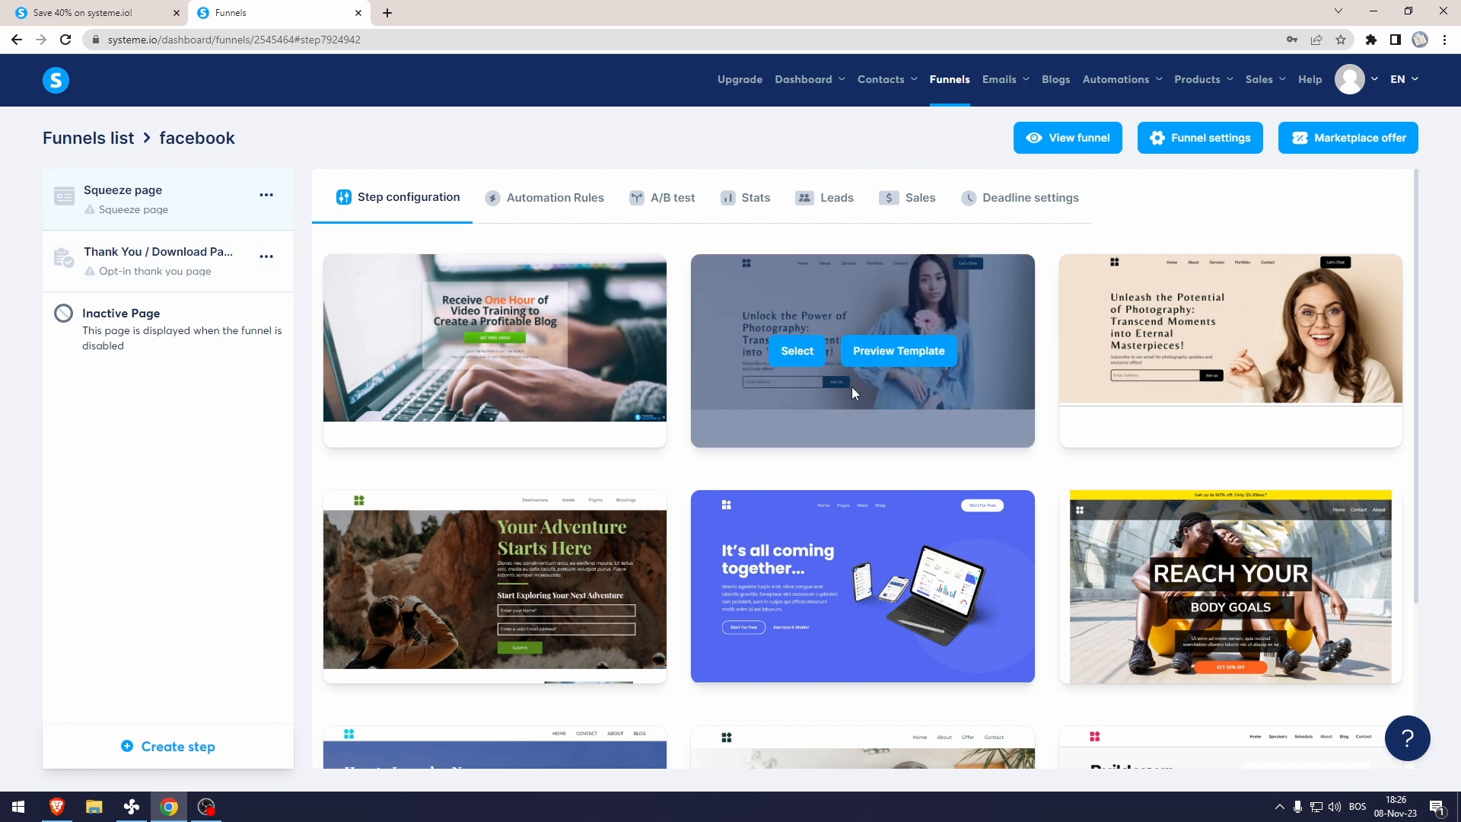
{"action": "scroll", "coordinate": [680, 477], "scroll_direction": "down", "scroll_amount": 3}
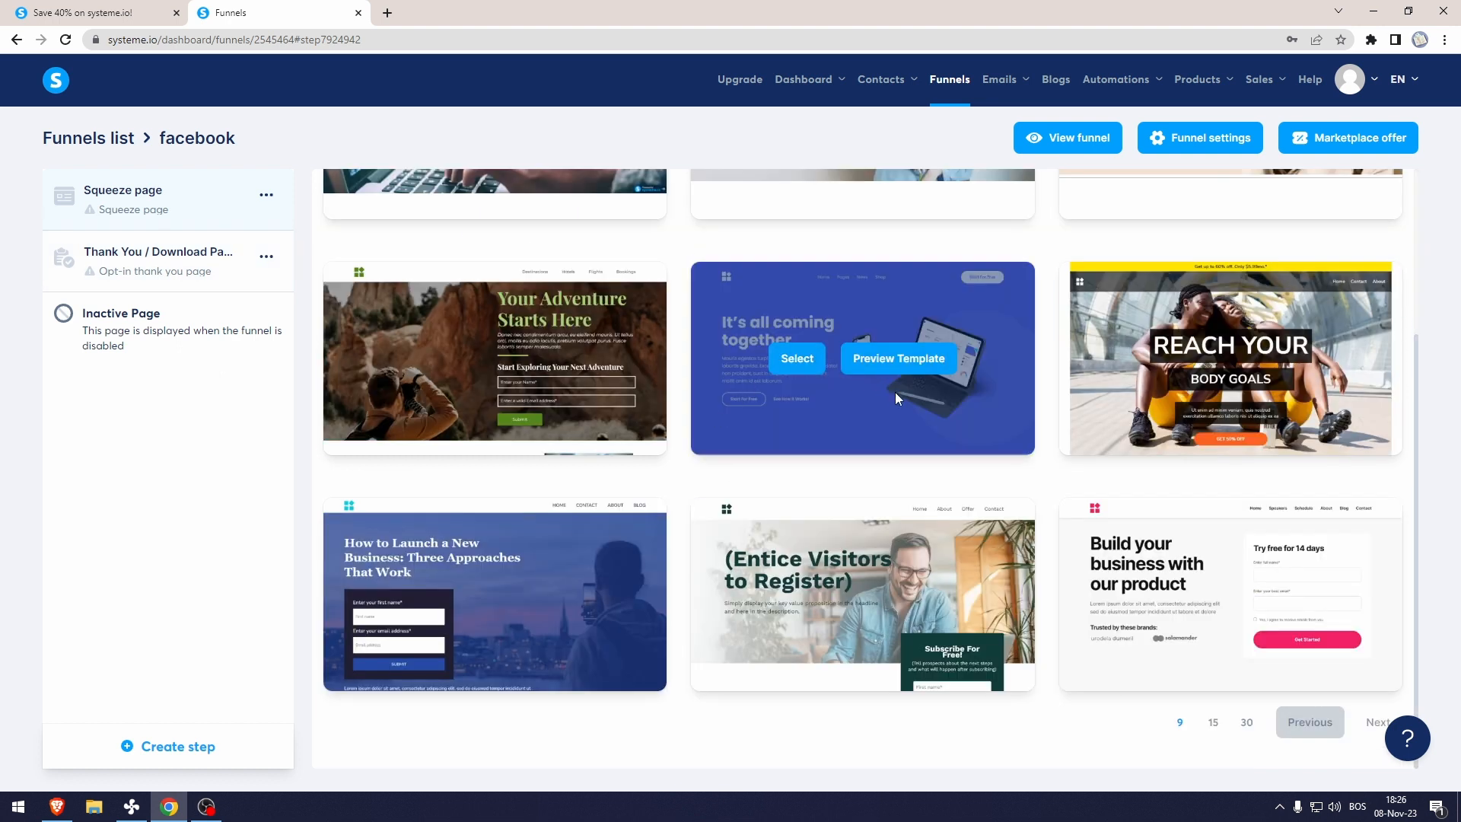
{"action": "mouse_move", "coordinate": [1093, 392]}
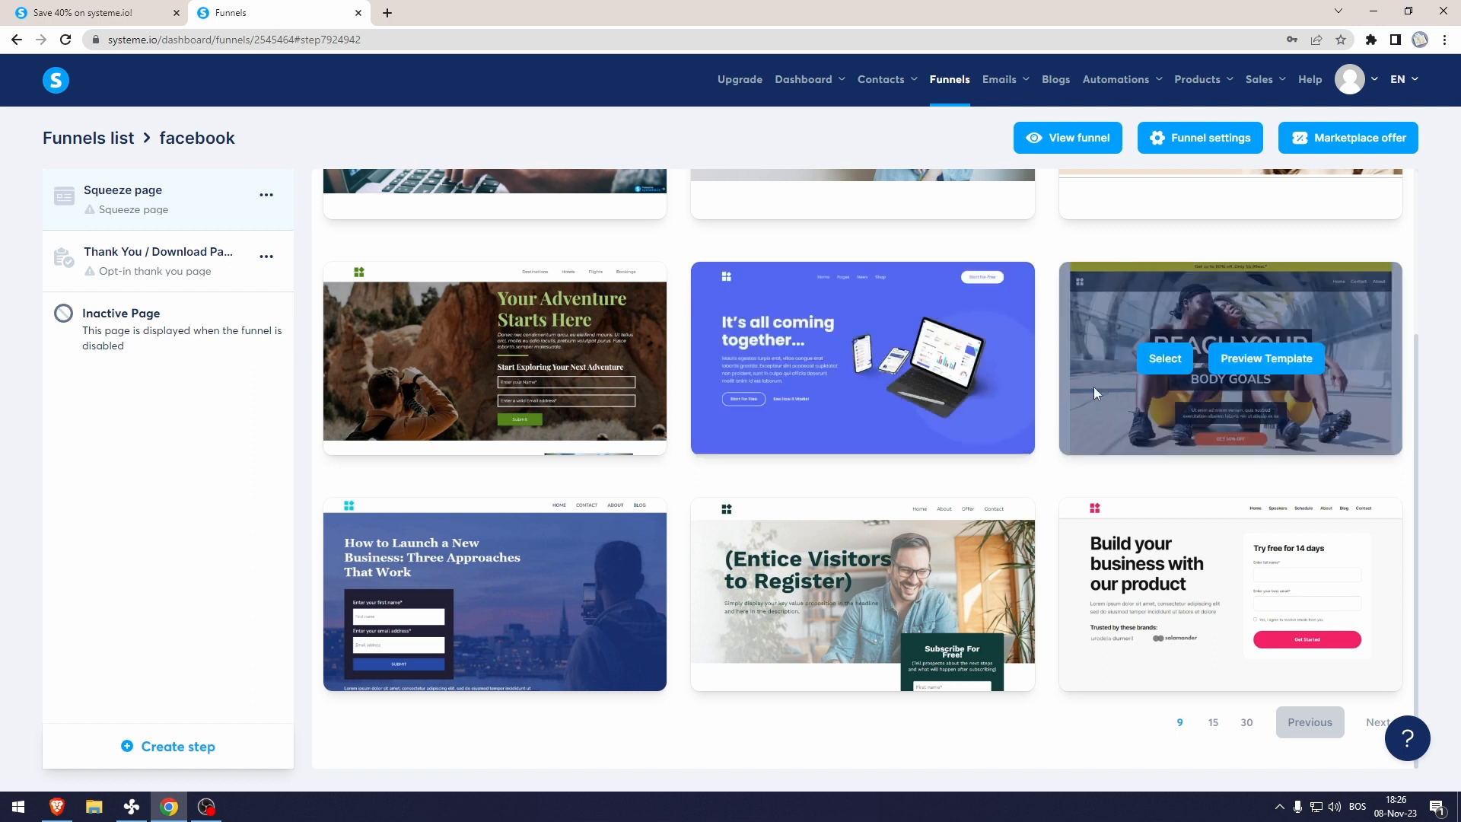
{"action": "left_click", "coordinate": [1266, 359]}
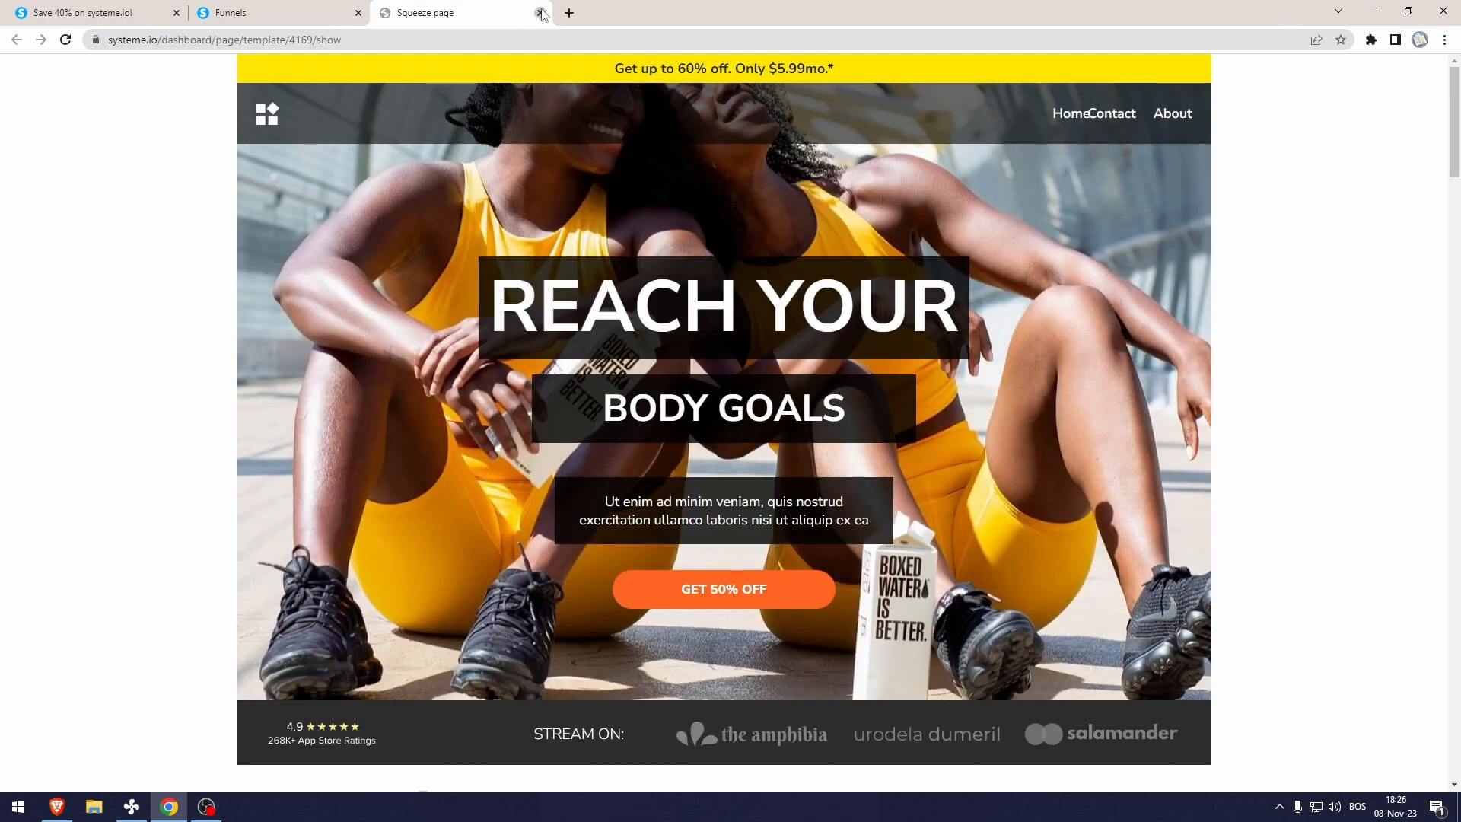
{"action": "left_click", "coordinate": [540, 12]}
{"action": "mouse_move", "coordinate": [1165, 364]}
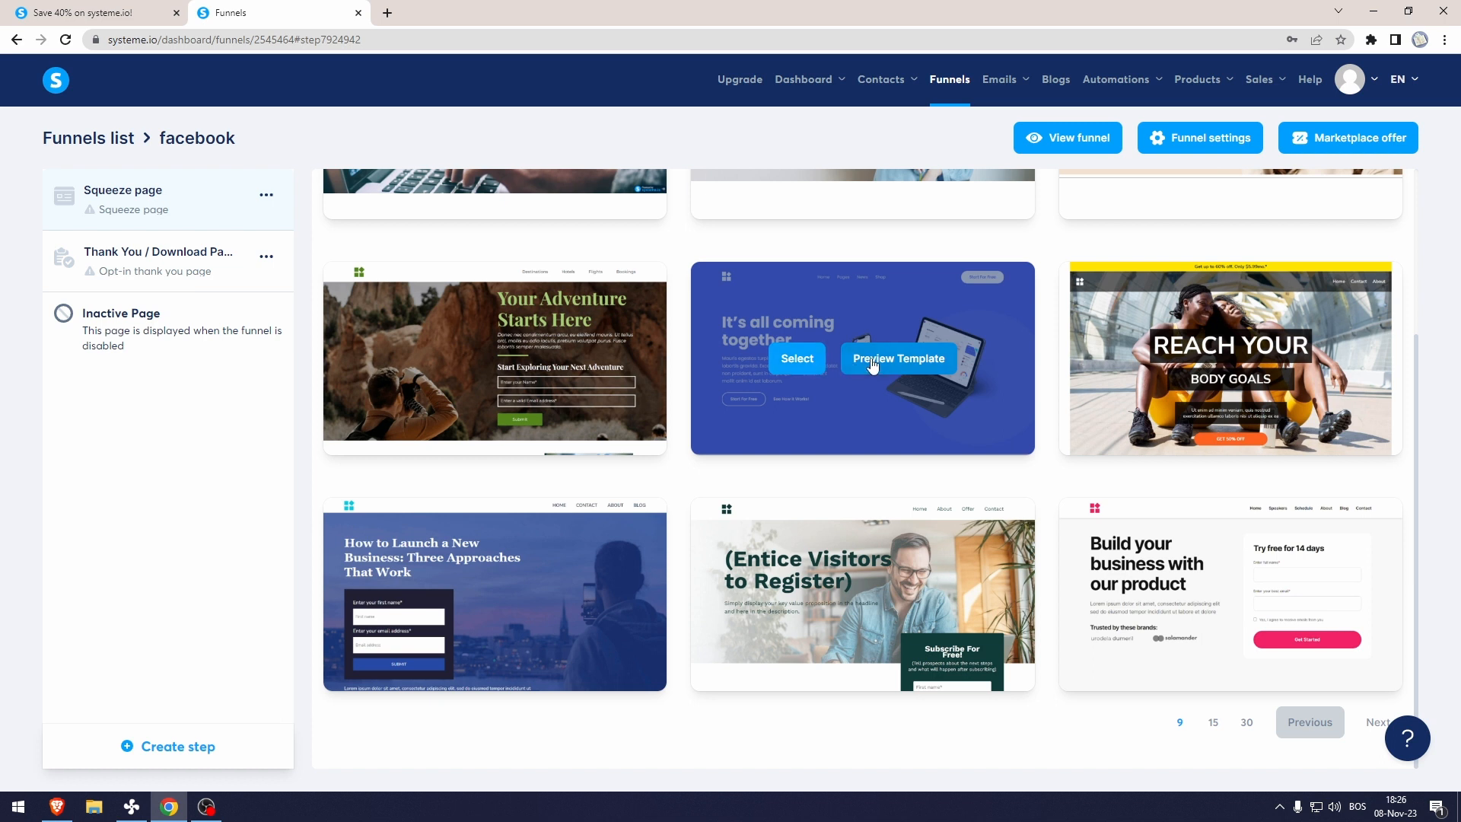
{"action": "left_click", "coordinate": [874, 362]}
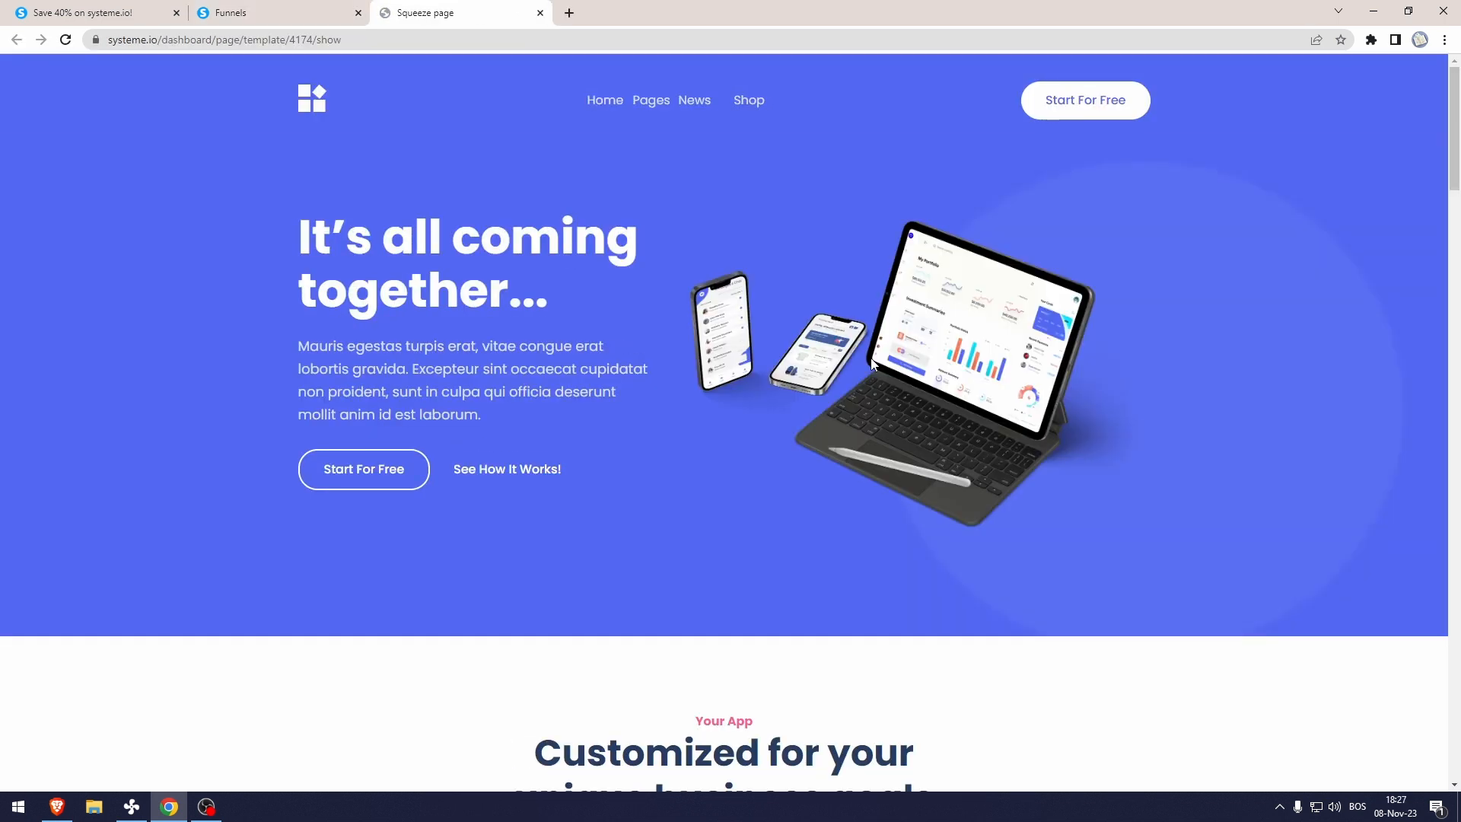
{"action": "left_click", "coordinate": [540, 12]}
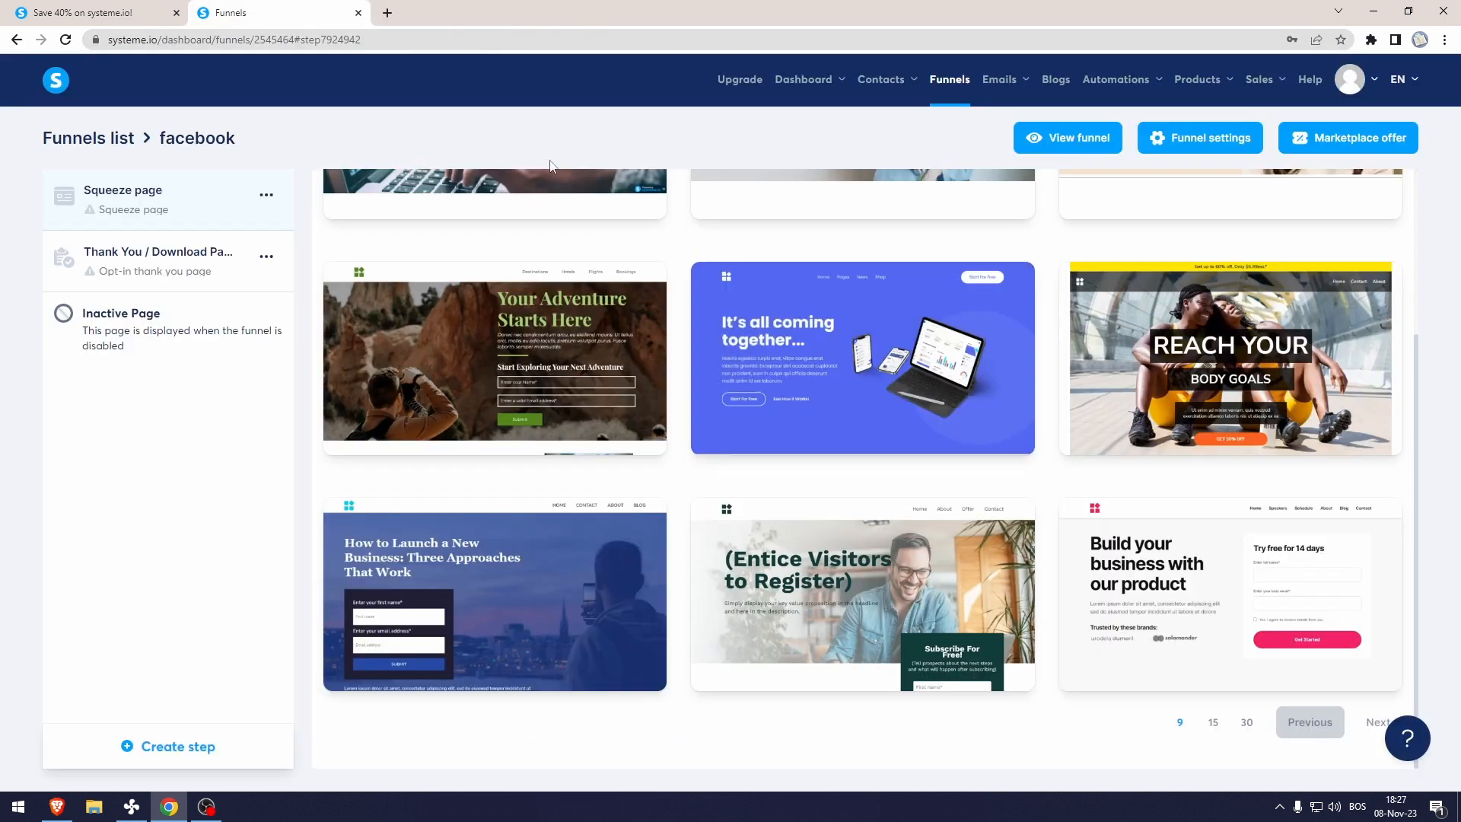
Step: Apply the "It's all coming together..." template to the squeeze page and change the step name to Landing page
{"action": "mouse_move", "coordinate": [828, 418]}
{"action": "left_click", "coordinate": [798, 361]}
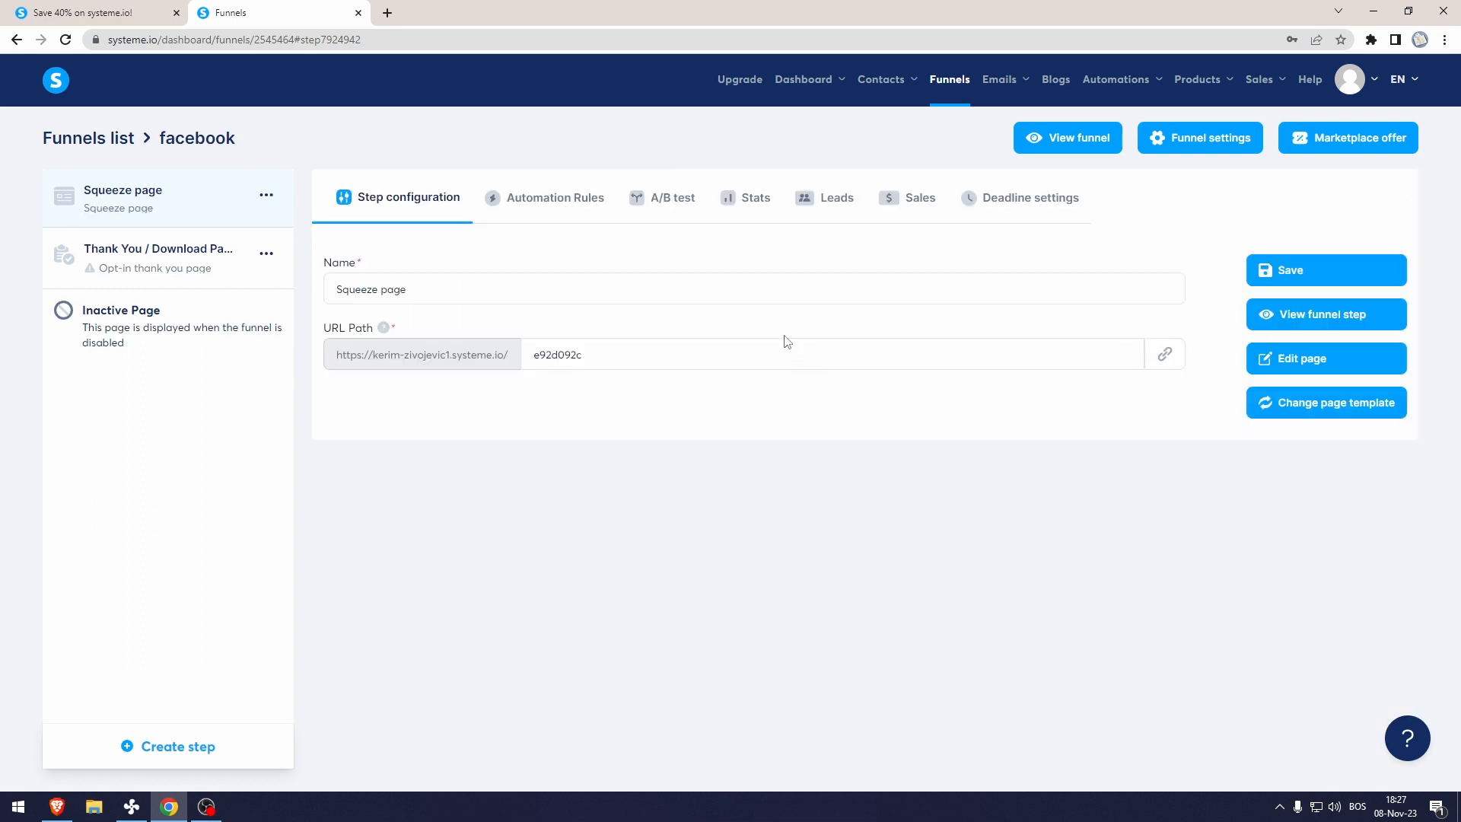
{"action": "left_click", "coordinate": [432, 297]}
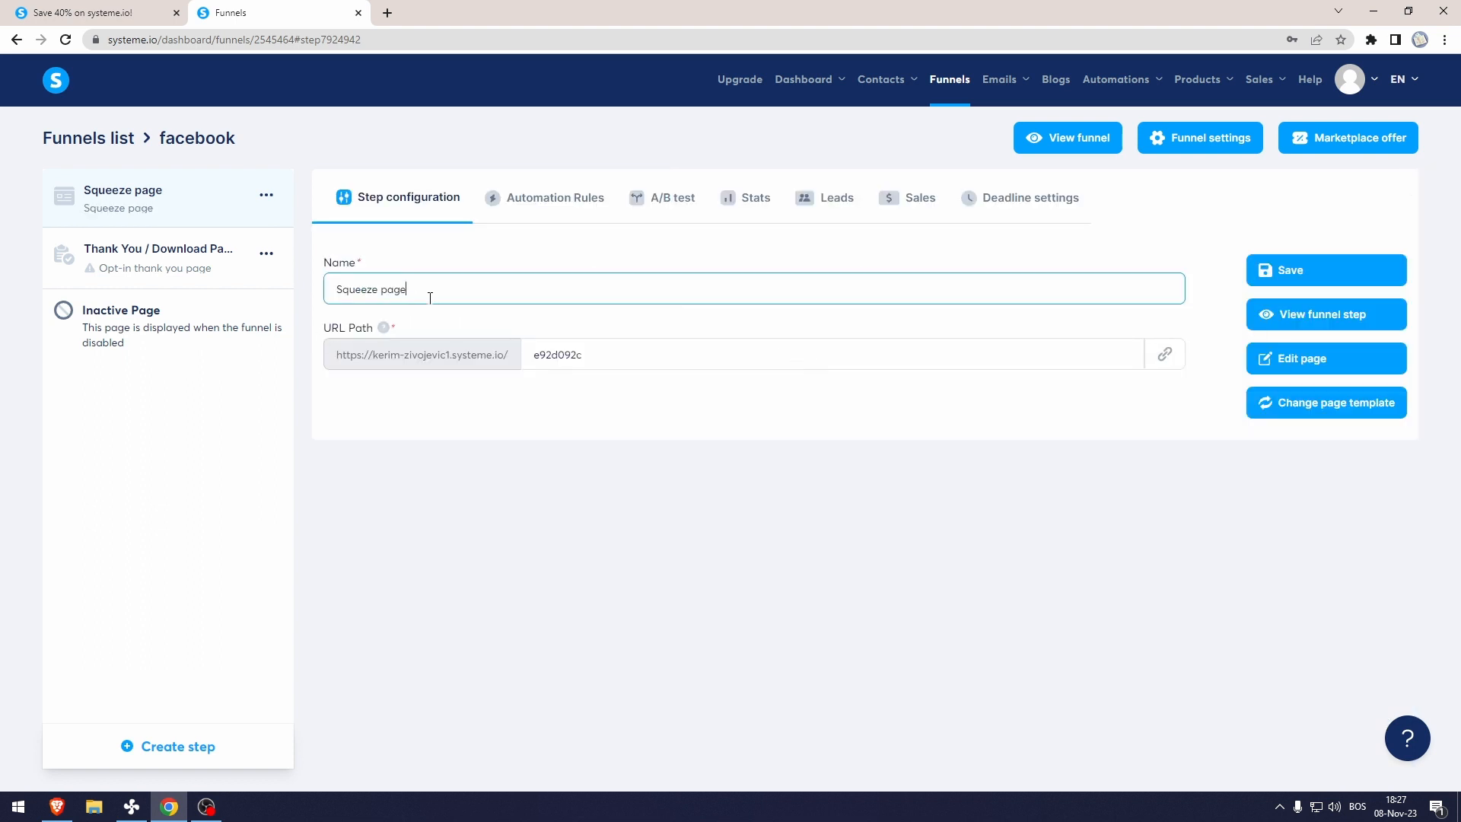
{"action": "left_click_drag", "start_coordinate": [430, 297], "coordinate": [279, 289]}
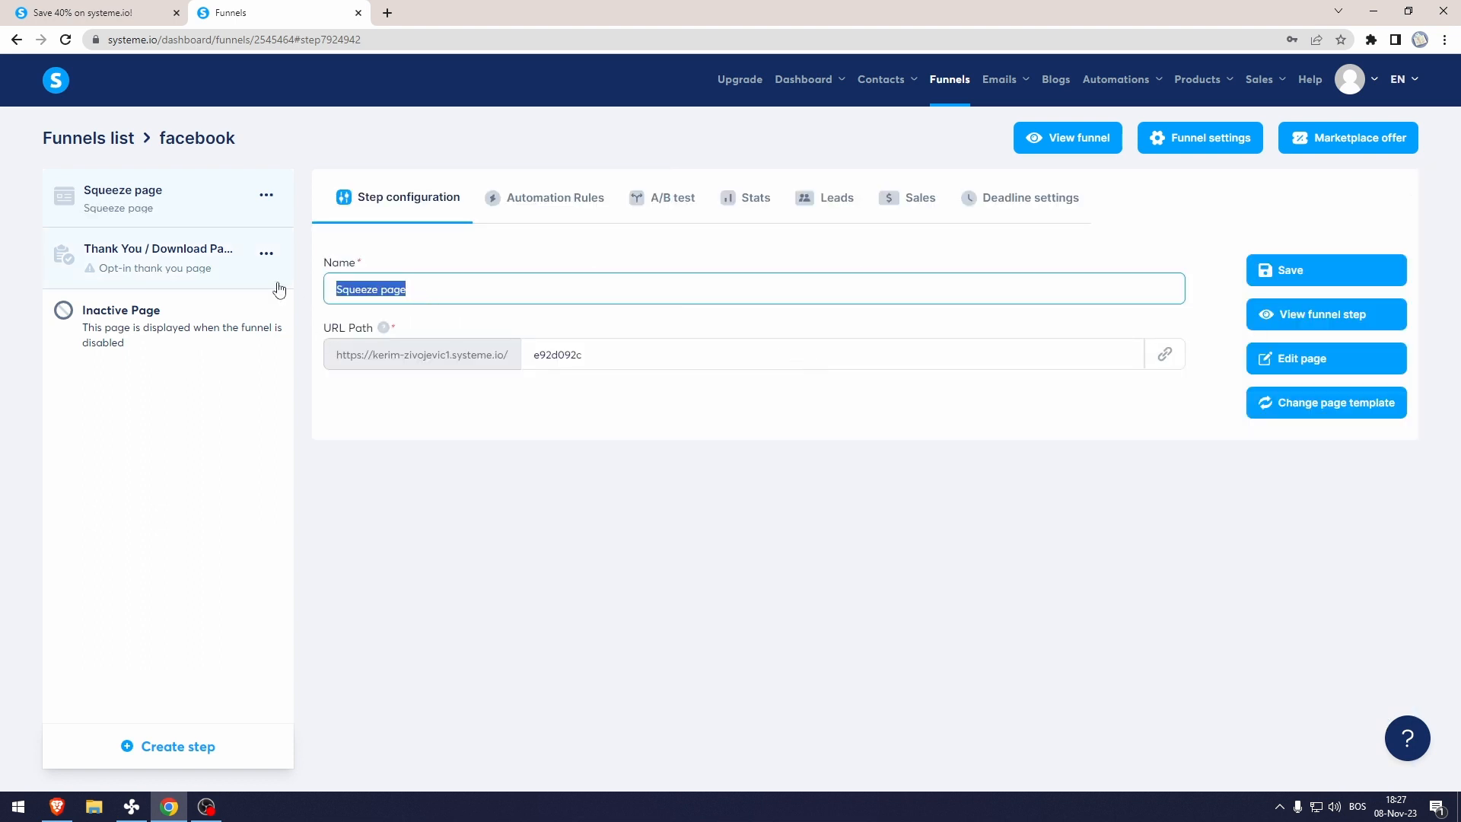
{"action": "type", "text": "Landing page"}
{"action": "left_click", "coordinate": [500, 370]}
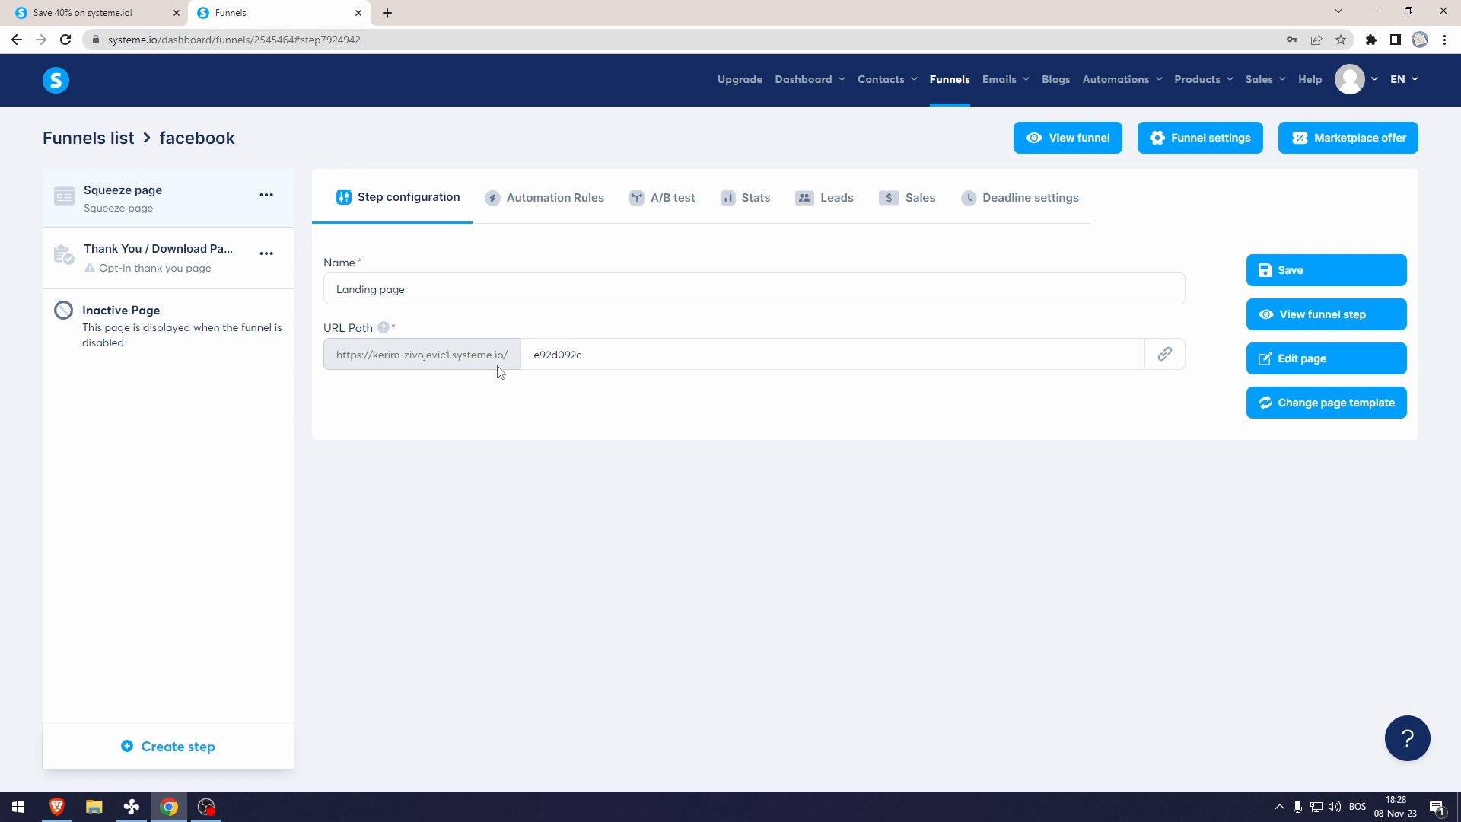
Step: Copy the squeeze page's URL and view the live page in a separate browser tab
{"action": "left_click", "coordinate": [1165, 354]}
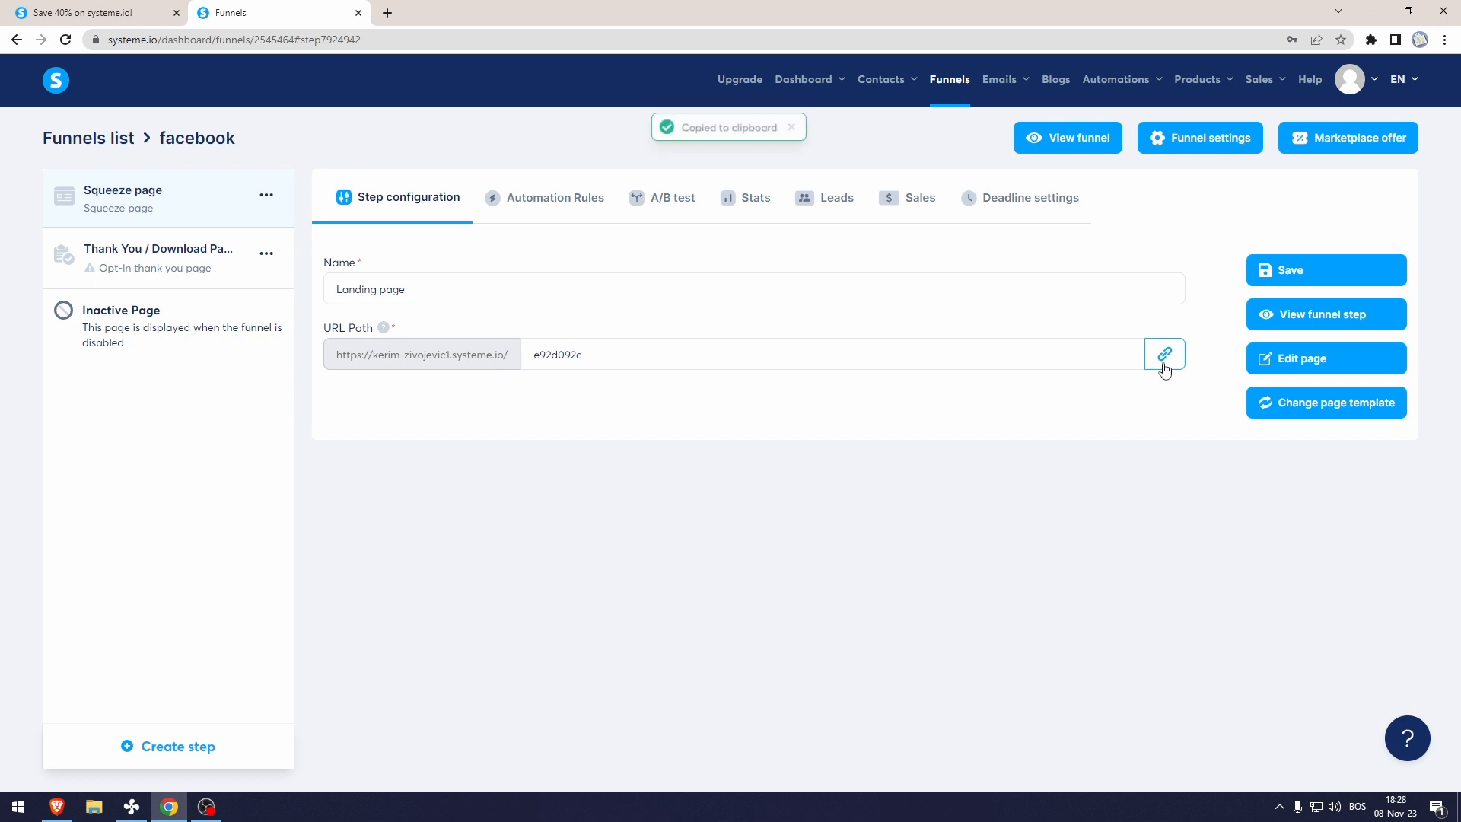
{"action": "left_click", "coordinate": [387, 13]}
{"action": "key", "text": "ctrl+v"}
{"action": "key", "text": "Return"}
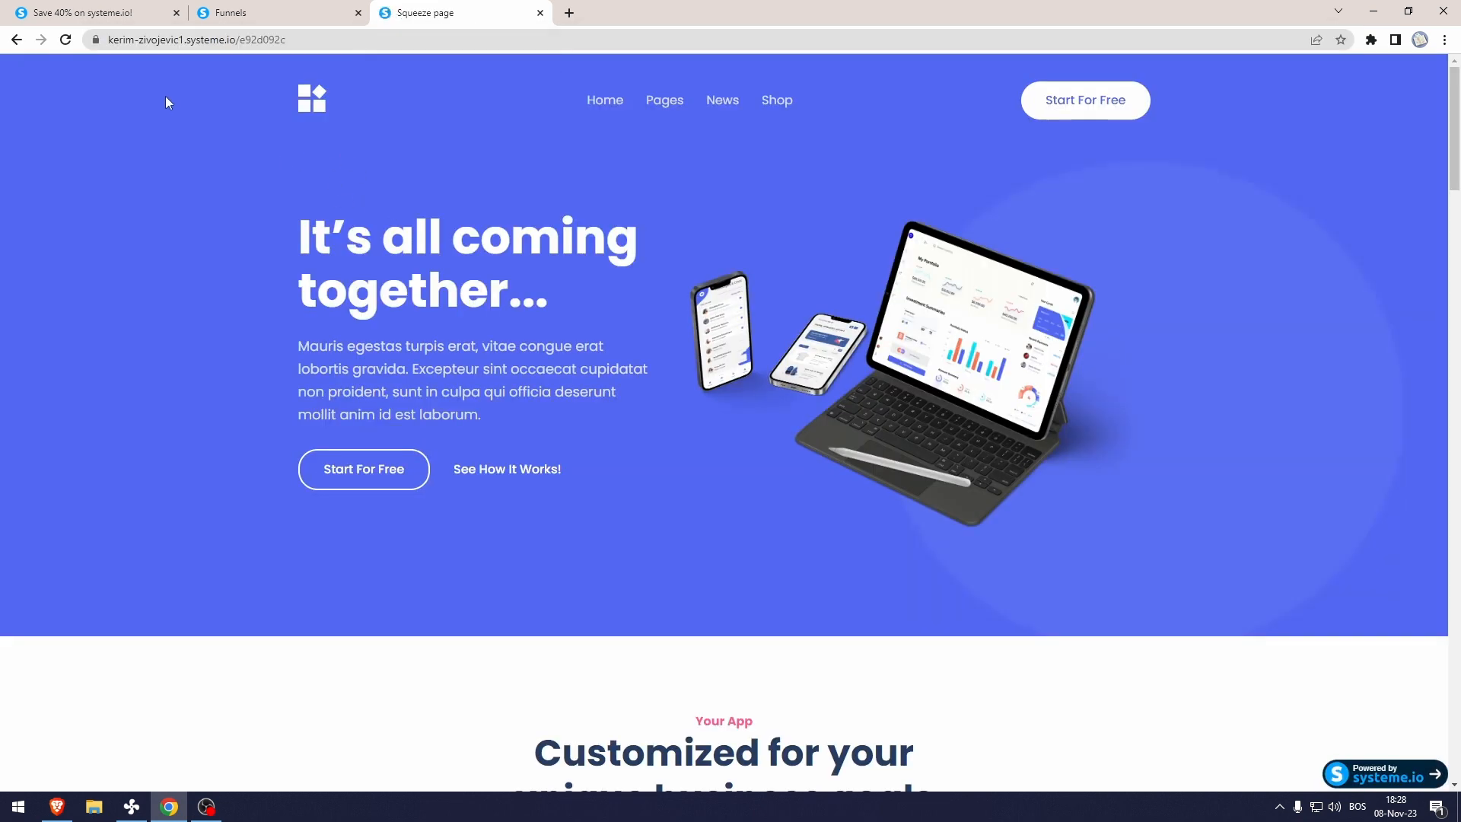
{"action": "left_click", "coordinate": [541, 13]}
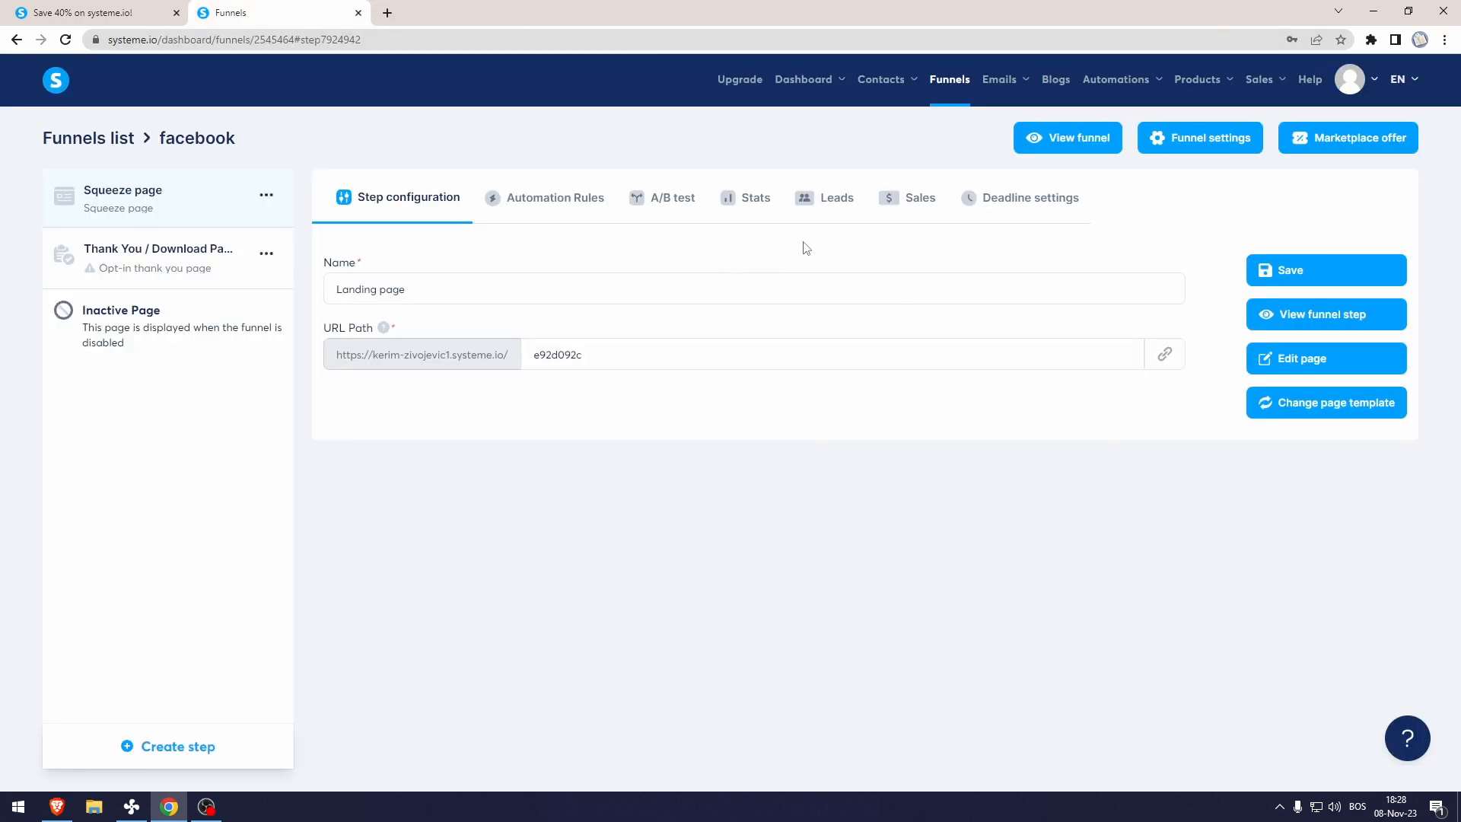
Step: Open the squeeze page for editing and replace its main headline with "The next gen streaming platform"
{"action": "left_click", "coordinate": [1298, 373]}
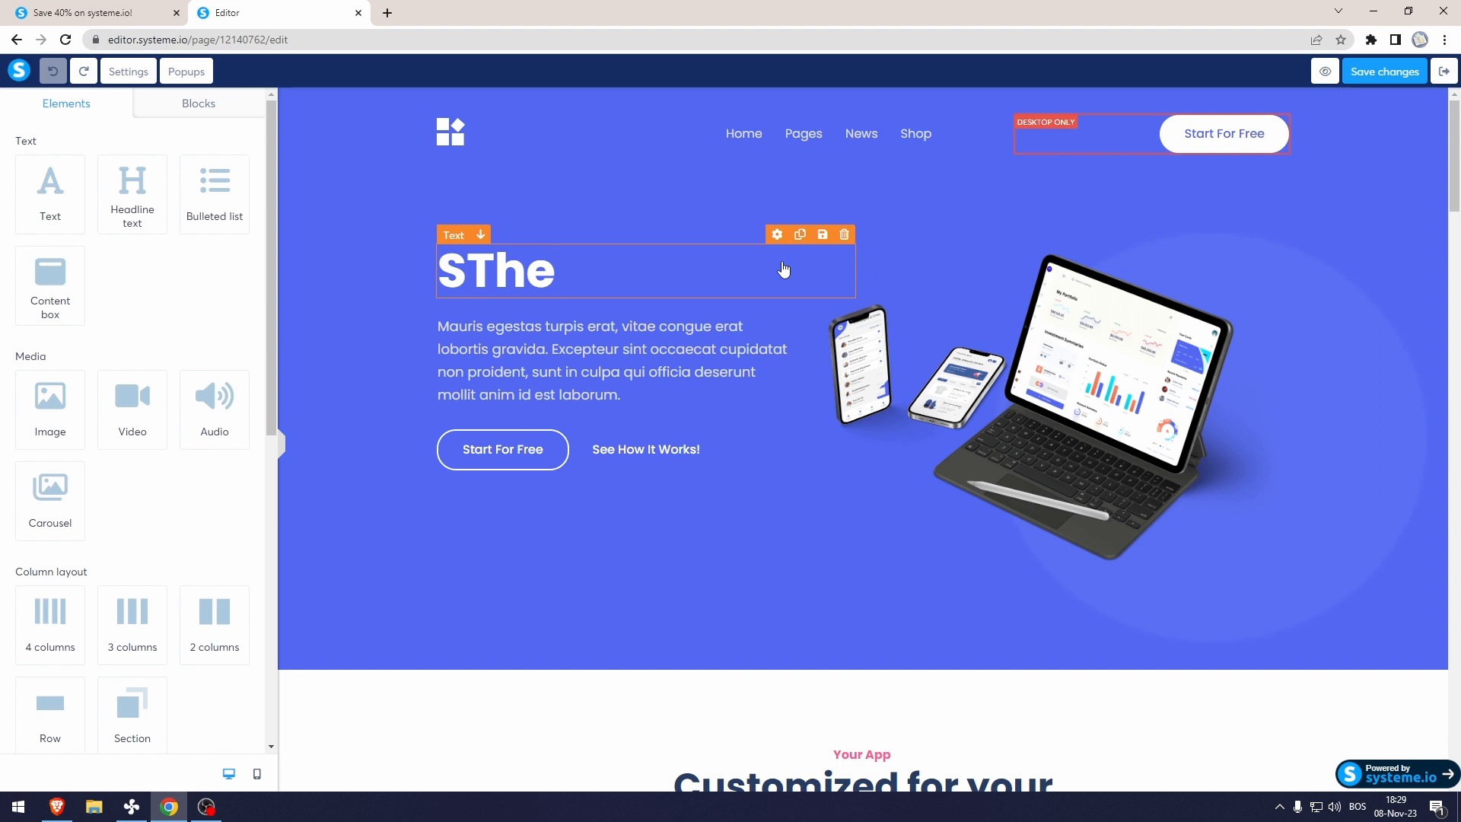
{"action": "key", "text": "BackSpace"}
{"action": "key", "text": "BackSpace"}
{"action": "key", "text": "BackSpace"}
{"action": "key", "text": "BackSpace"}
{"action": "type", "text": "The next gen streaming platform"}
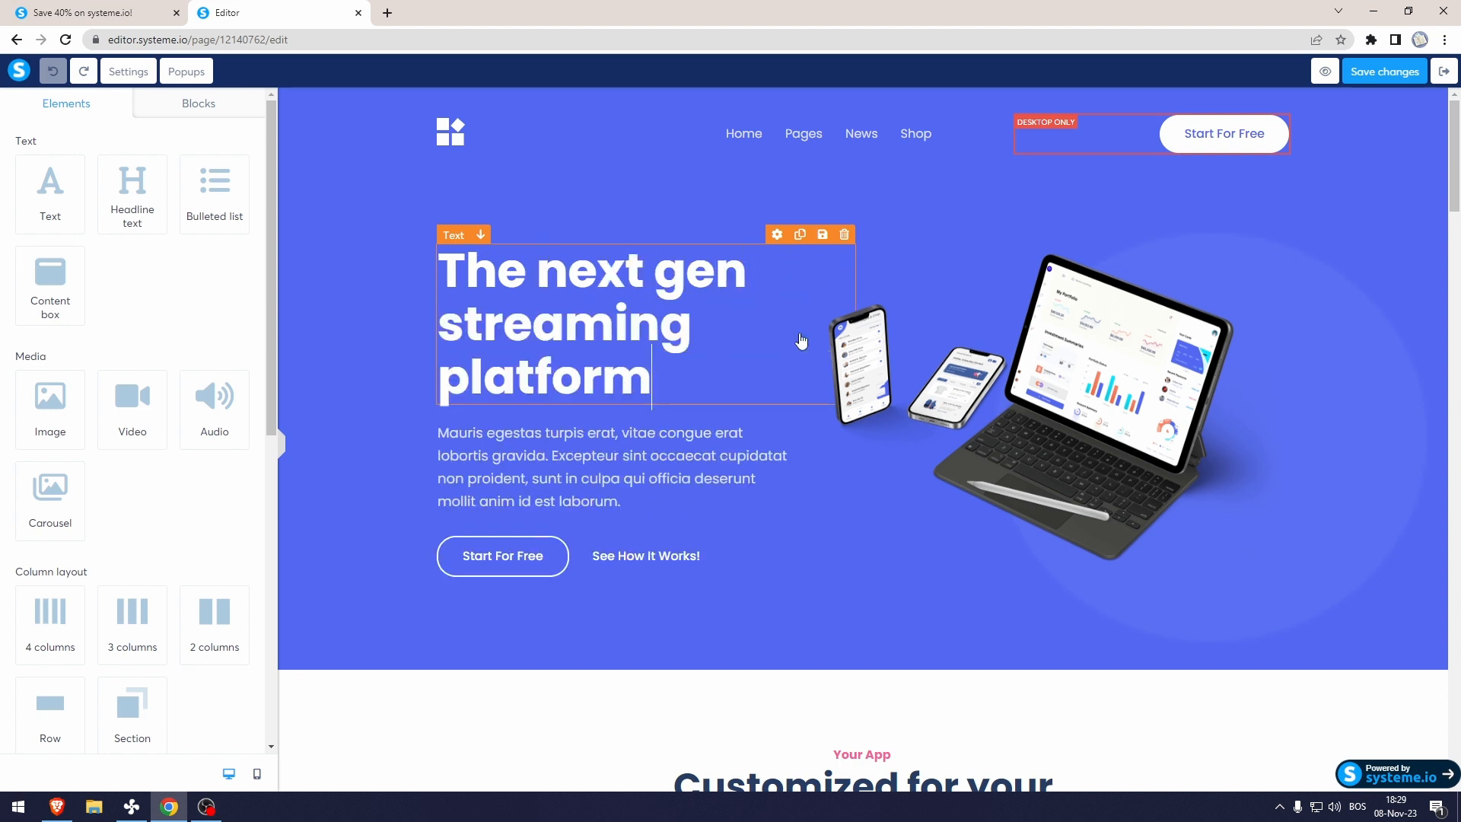
Step: Replace the paragraph below the headline with "- More than thousands of free movies"
{"action": "left_click", "coordinate": [674, 401]}
{"action": "left_click_drag", "start_coordinate": [638, 504], "coordinate": [423, 428]}
{"action": "type", "text": "- 1002"}
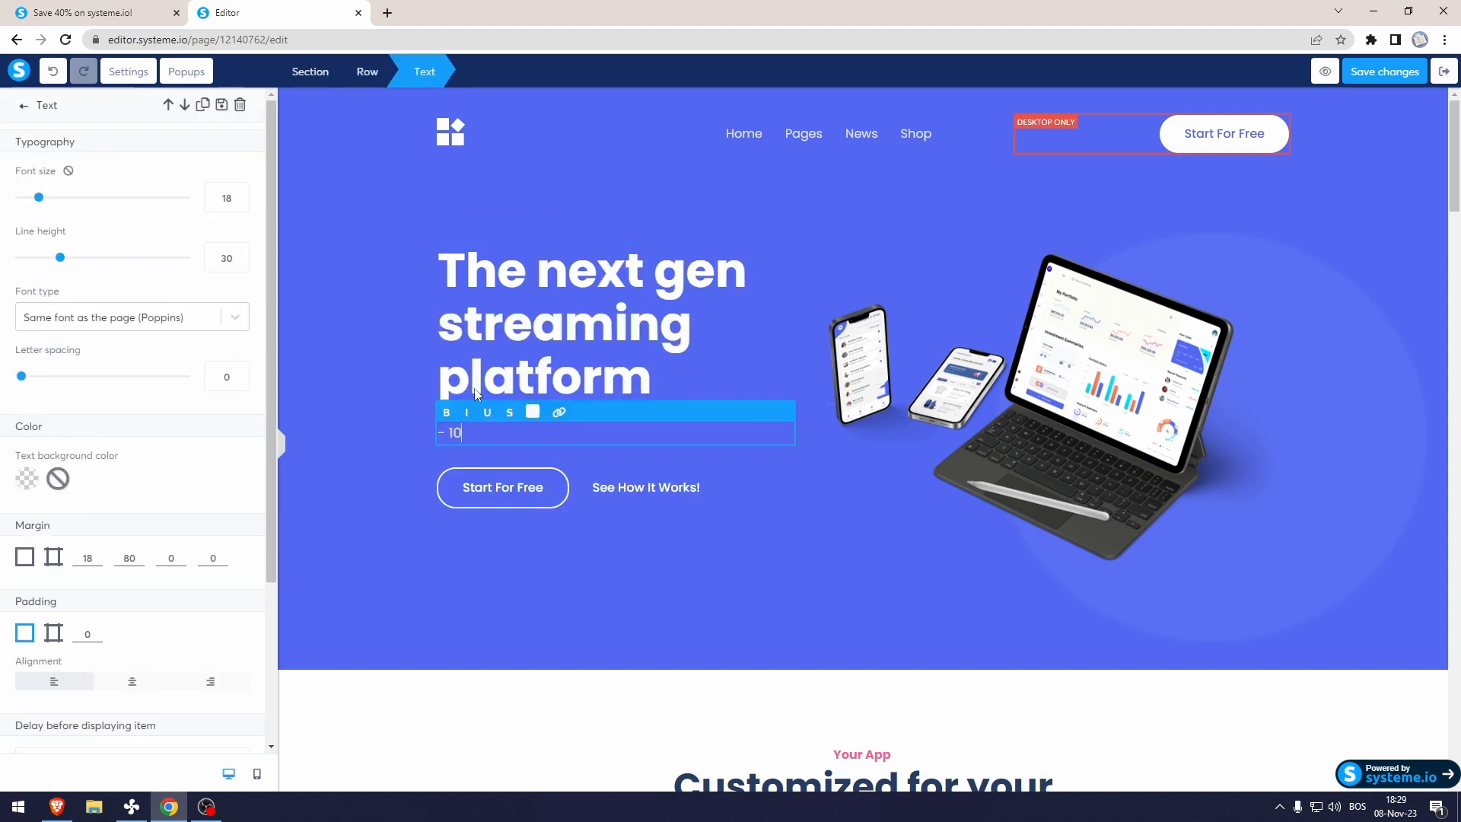
{"action": "key", "text": "BackSpace"}
{"action": "key", "text": "BackSpace"}
{"action": "key", "text": "BackSpace"}
{"action": "key", "text": "BackSpace"}
{"action": "key", "text": "BackSpace"}
{"action": "type", "text": "More than thousands of free movies"}
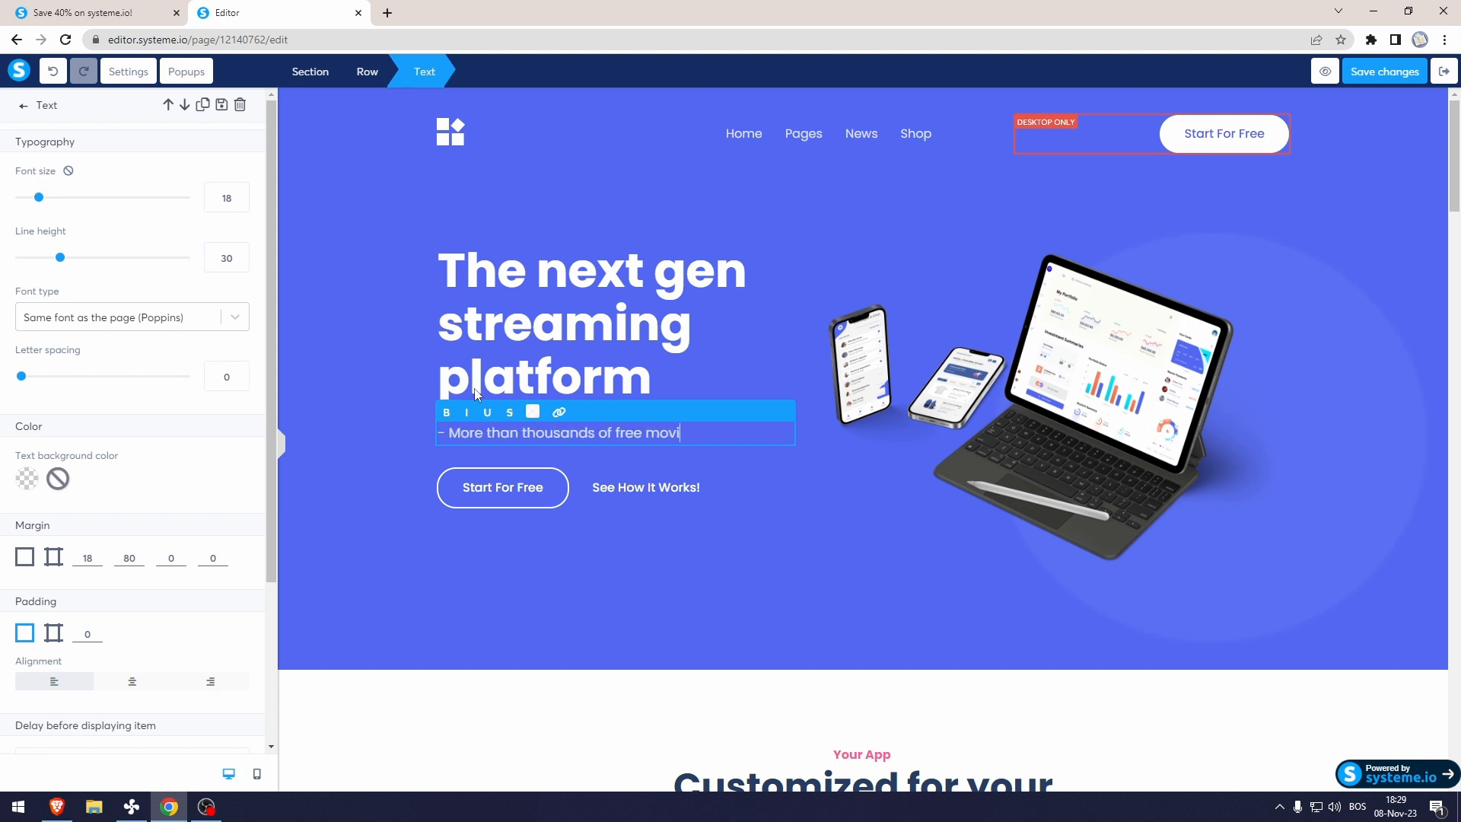
Step: Add the lines "- Subscription based account" and "- 3 Month free trial" to the text below the main headline
{"action": "key", "text": "Return"}
{"action": "type", "text": "- Subscription based"}
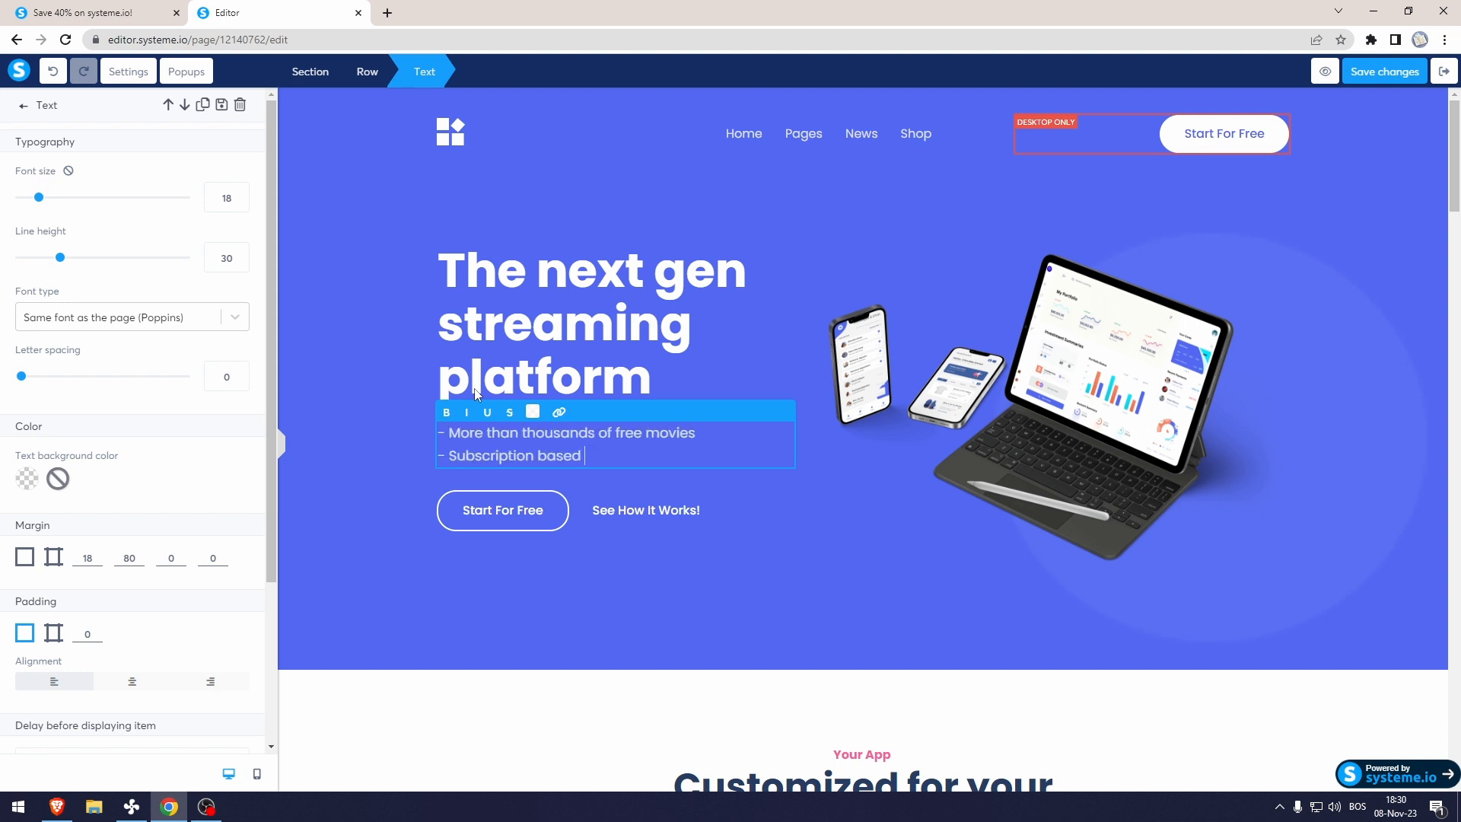
{"action": "type", "text": " account-"}
{"action": "key", "text": "Return"}
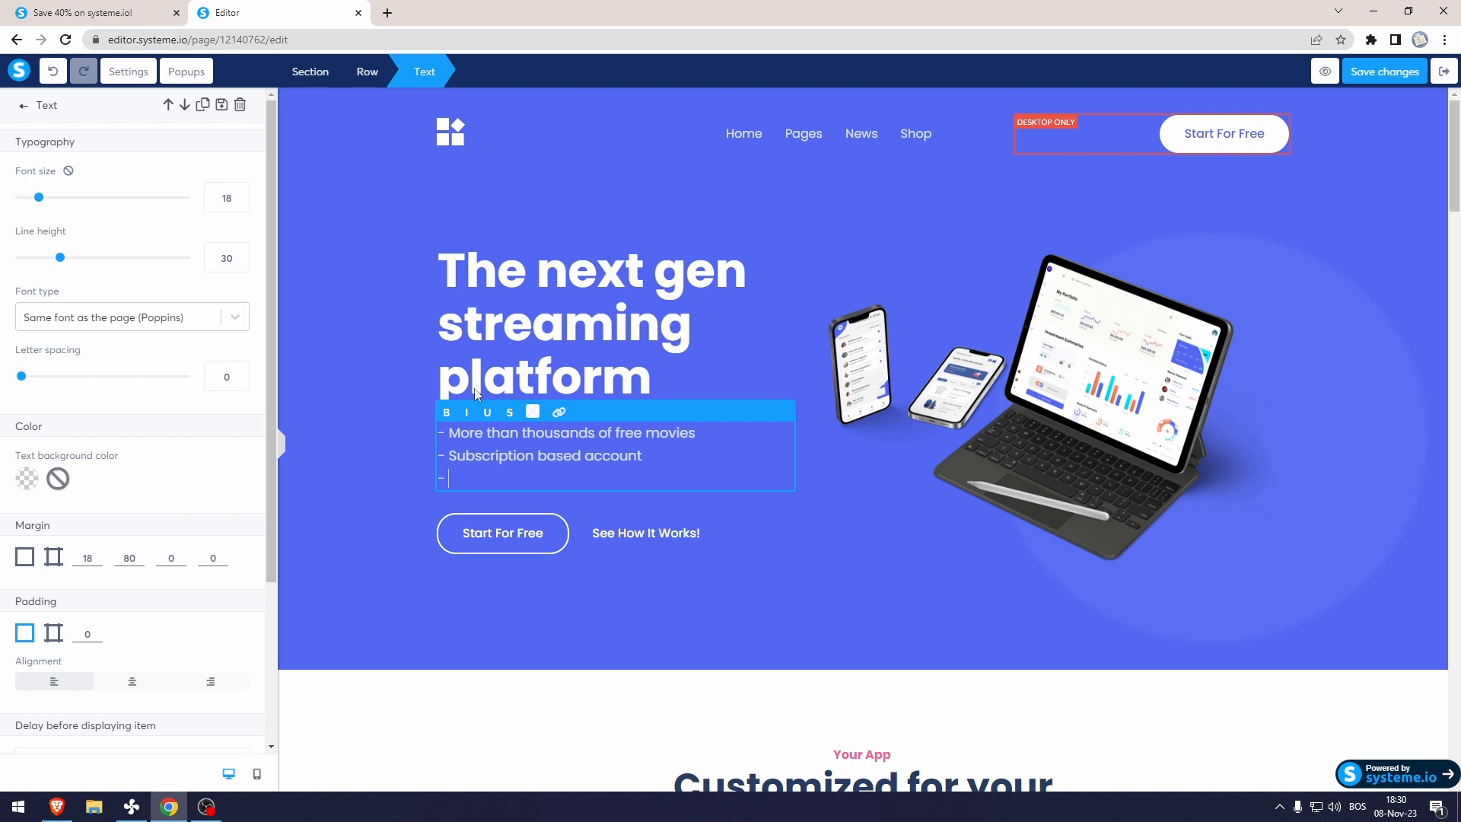
{"action": "type", "text": "3 Month free trial"}
{"action": "key", "text": "Escape"}
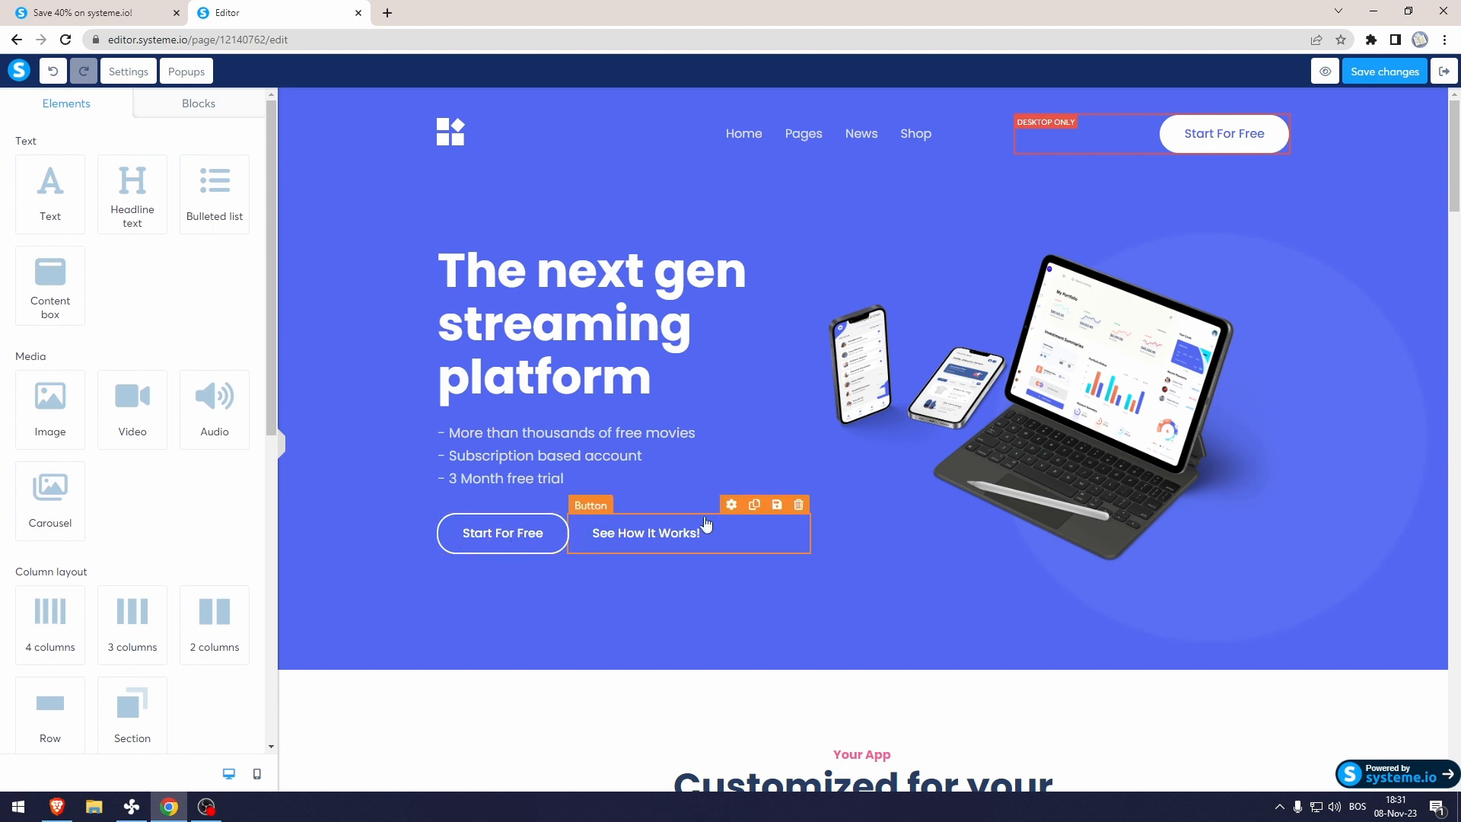
Step: Delete the "See How It Works!" button beside the Start For Free button below the headline text
{"action": "left_click", "coordinate": [799, 505]}
{"action": "left_click", "coordinate": [802, 124]}
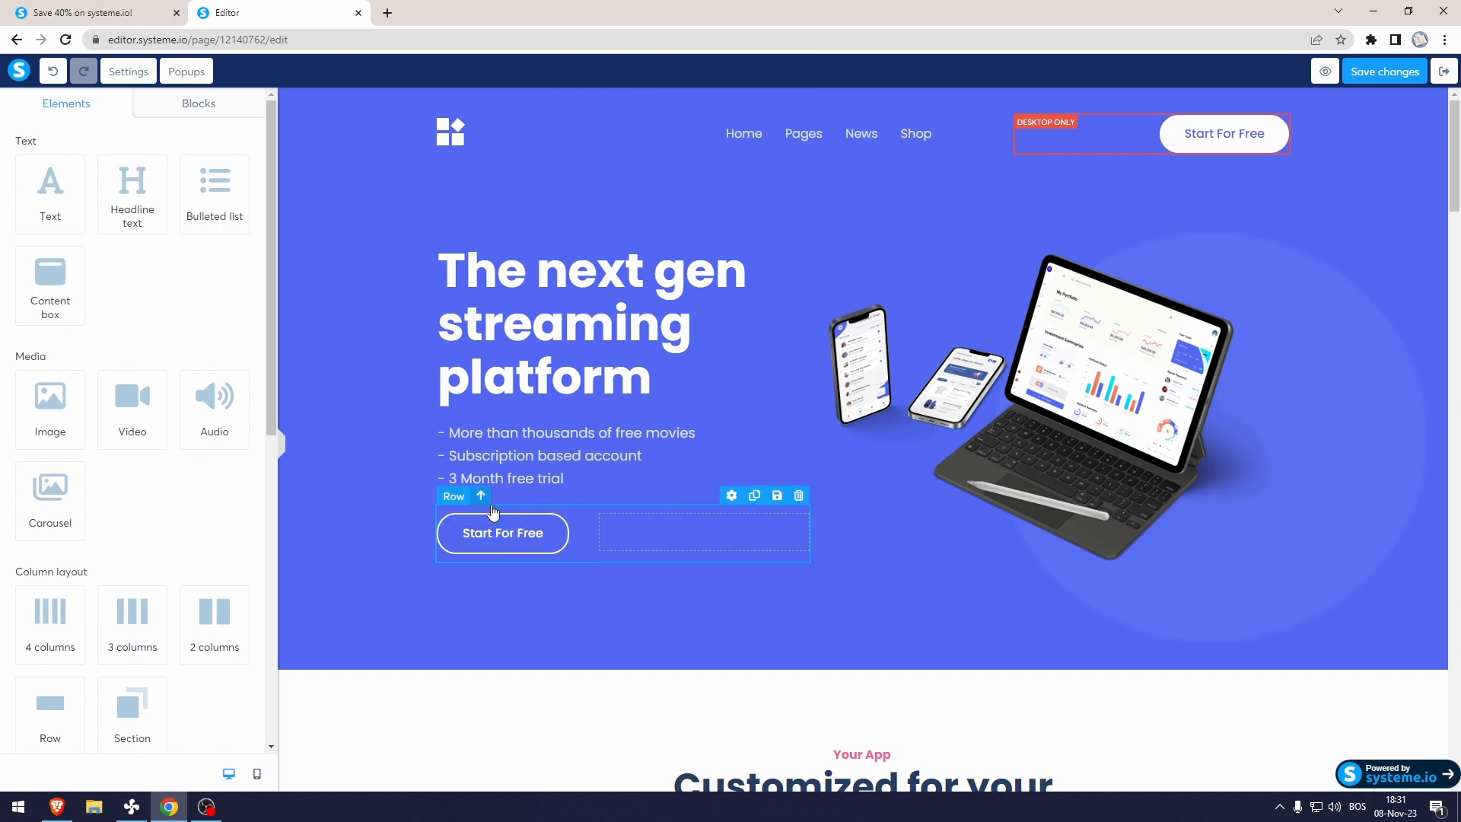
Step: Try the Download file action on the Start For Free button below the text and look at its file upload dialog
{"action": "left_click", "coordinate": [503, 530]}
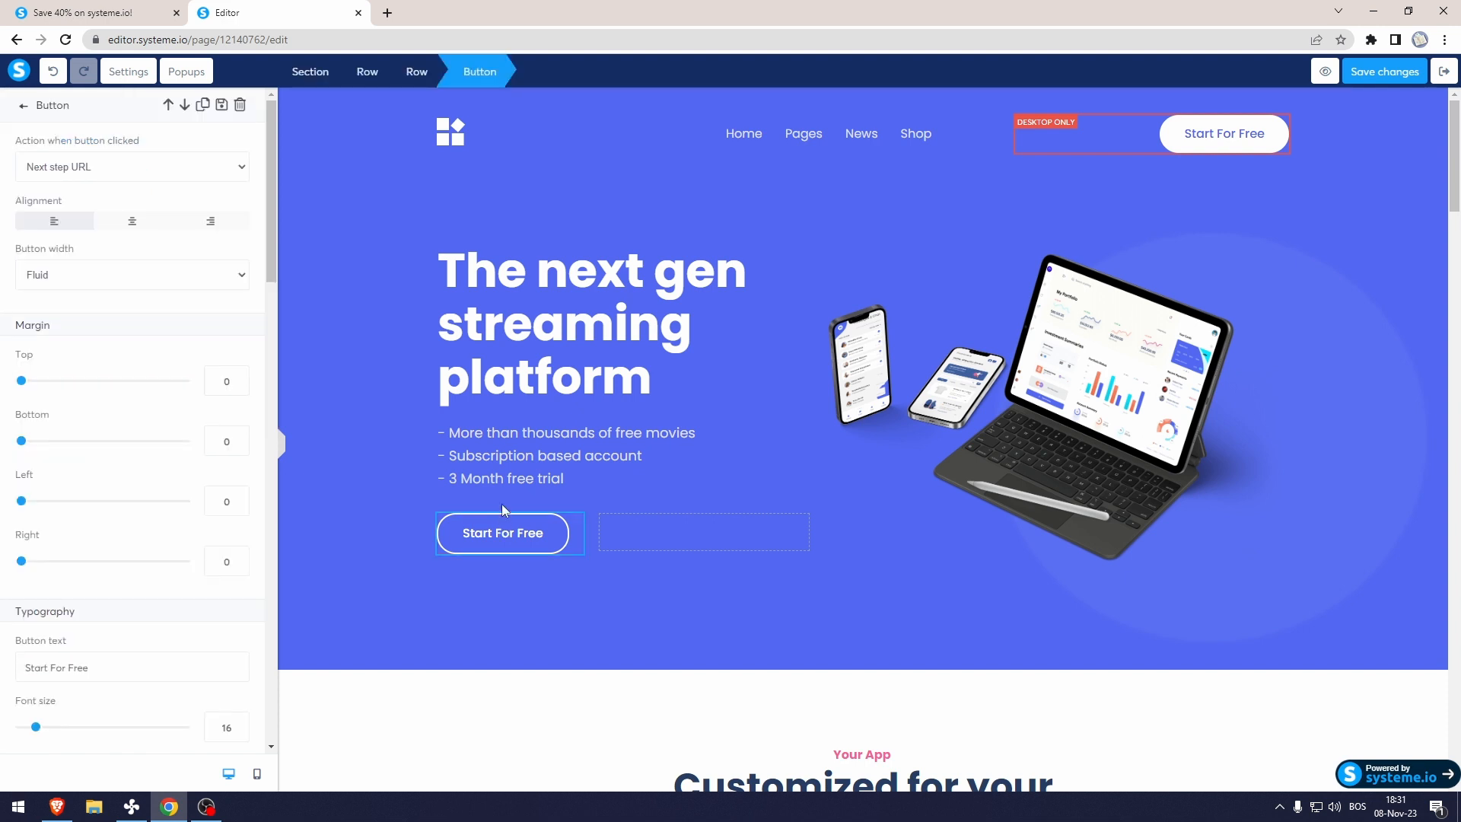
{"action": "left_click", "coordinate": [160, 176]}
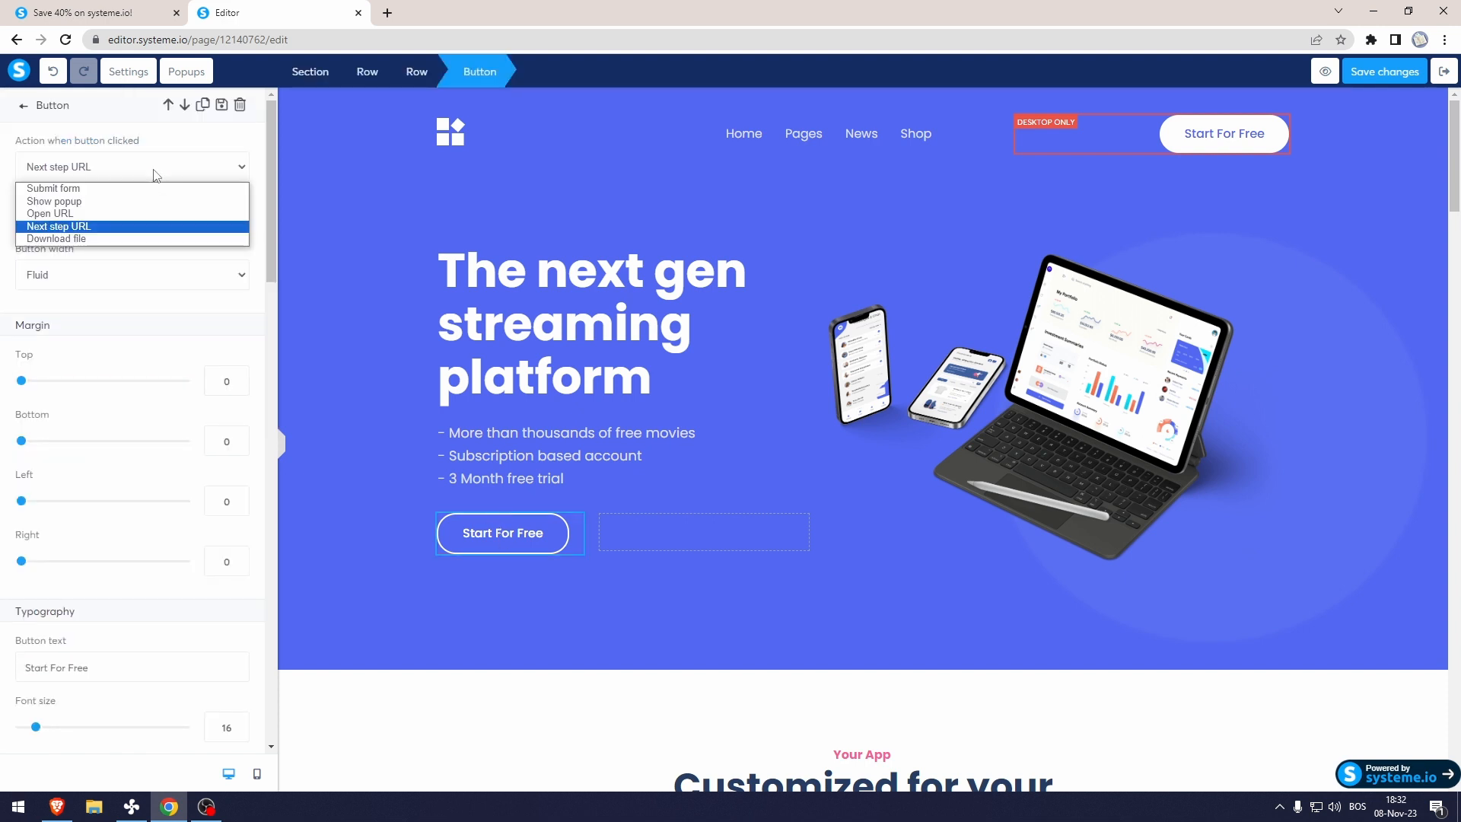
{"action": "left_click", "coordinate": [85, 240]}
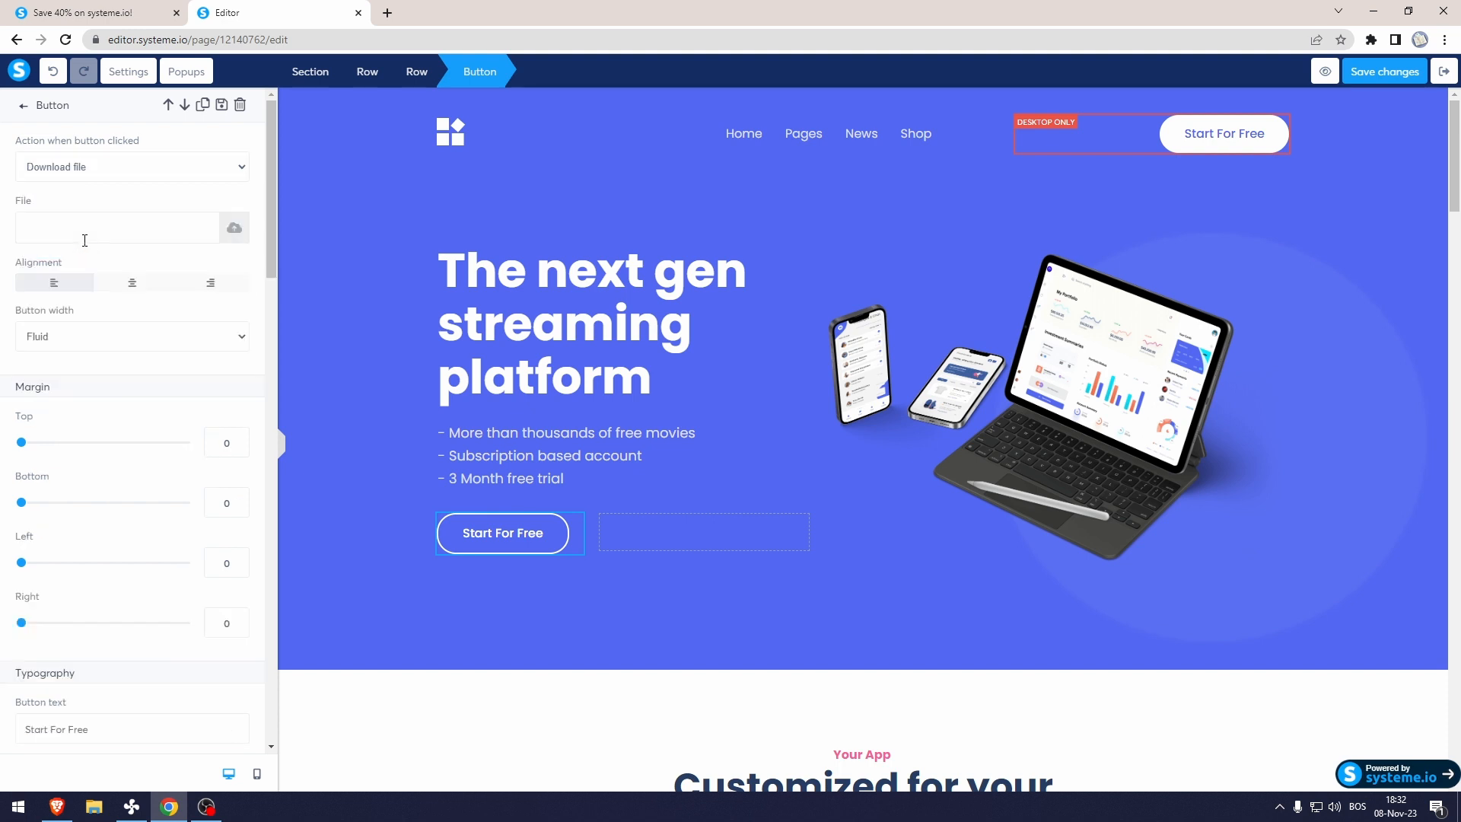
{"action": "left_click", "coordinate": [235, 231]}
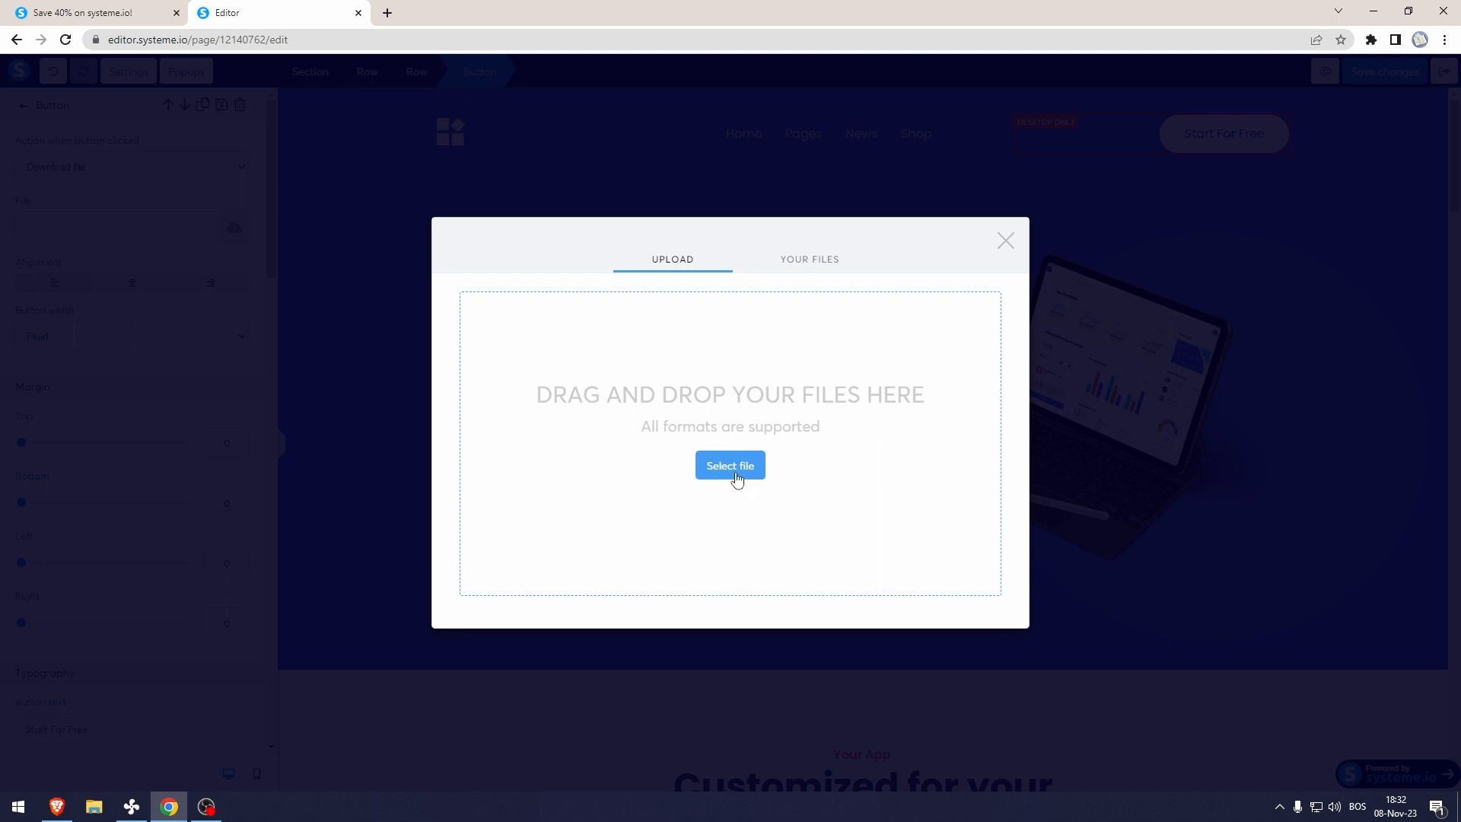
{"action": "left_click", "coordinate": [1006, 241]}
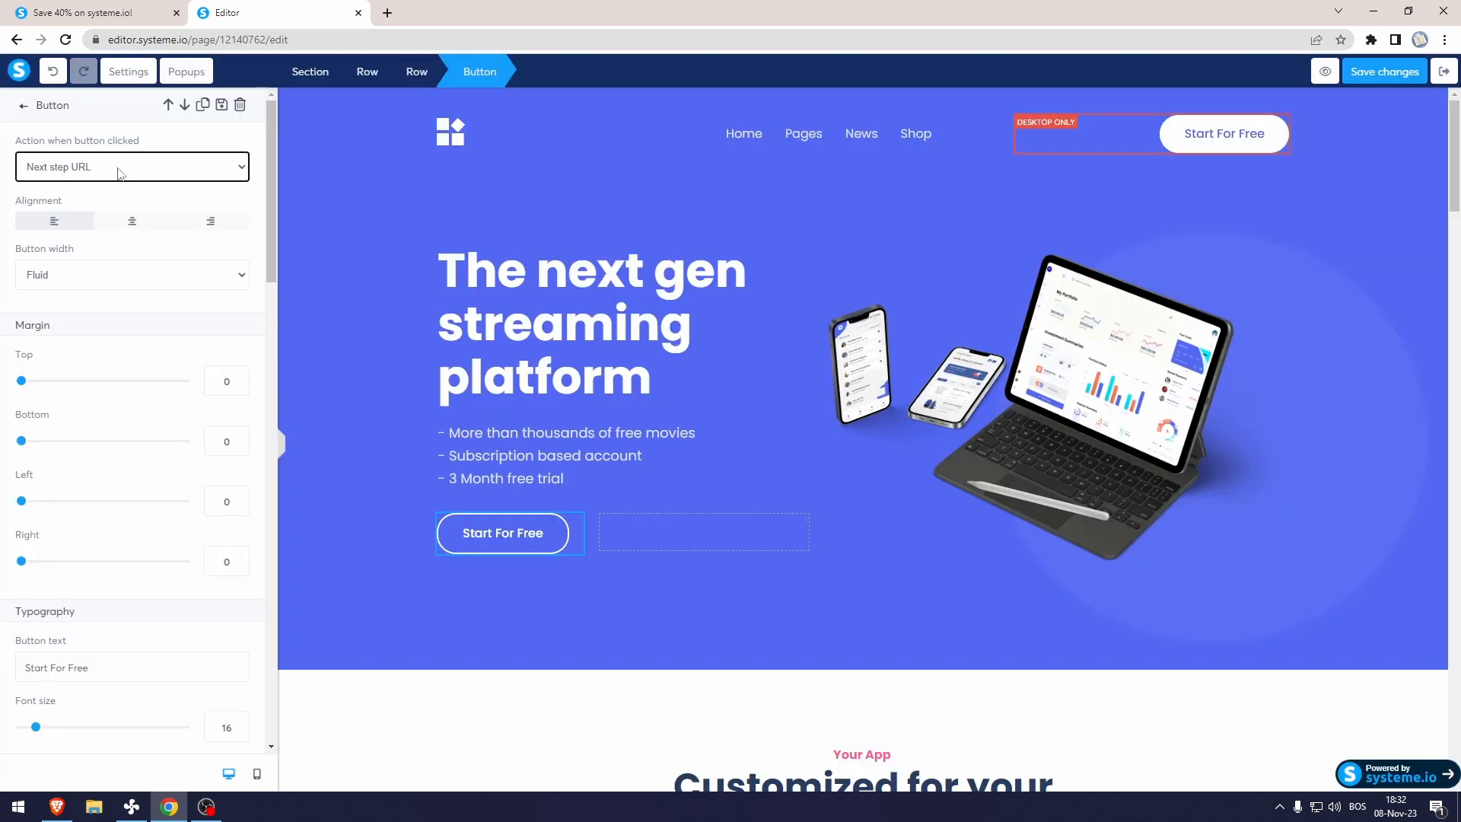
Step: Save the landing page changes and leave the editor to return to the facebook funnel
{"action": "left_click", "coordinate": [1362, 73]}
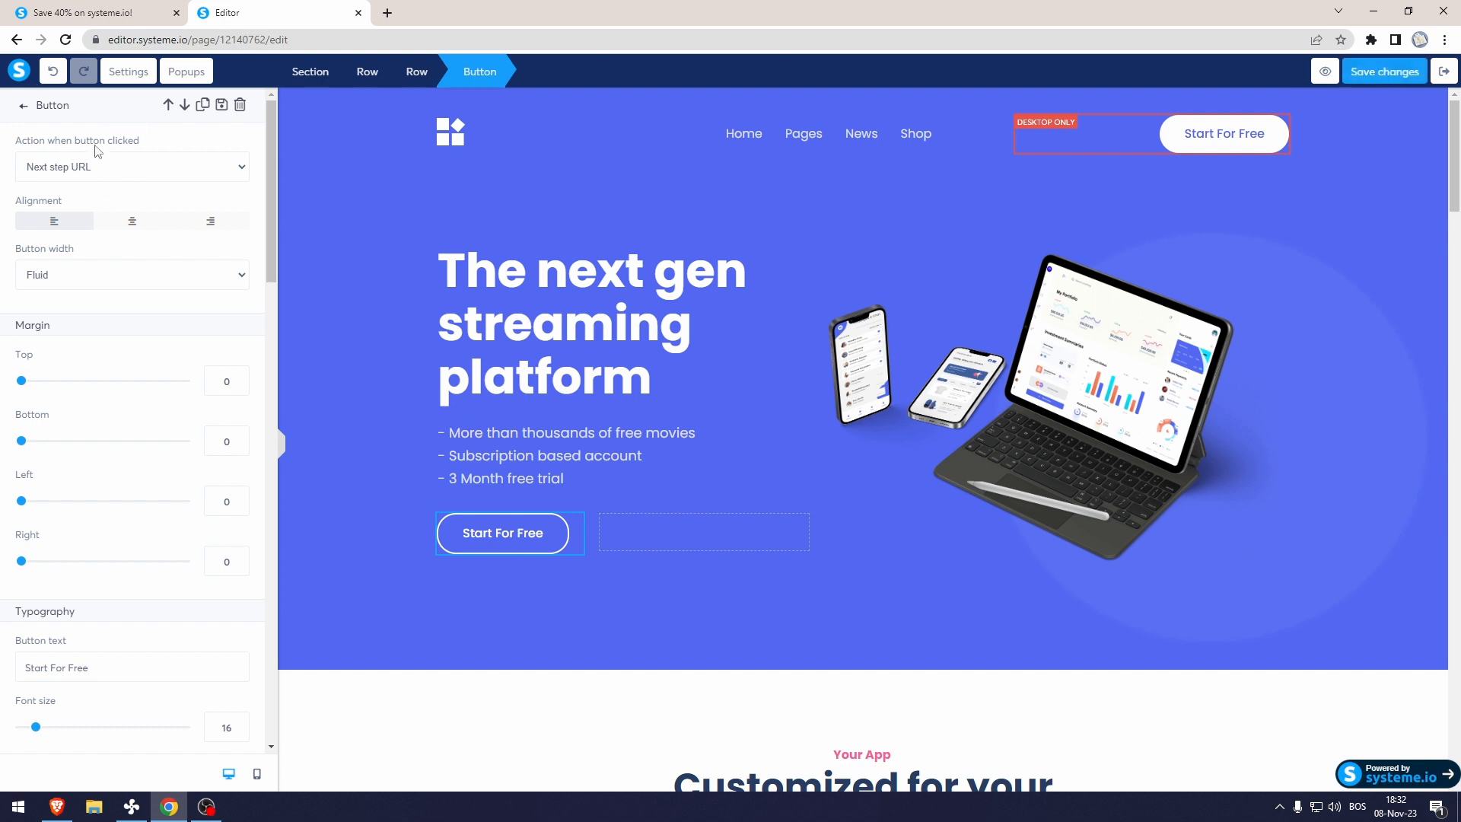
{"action": "left_click", "coordinate": [49, 70]}
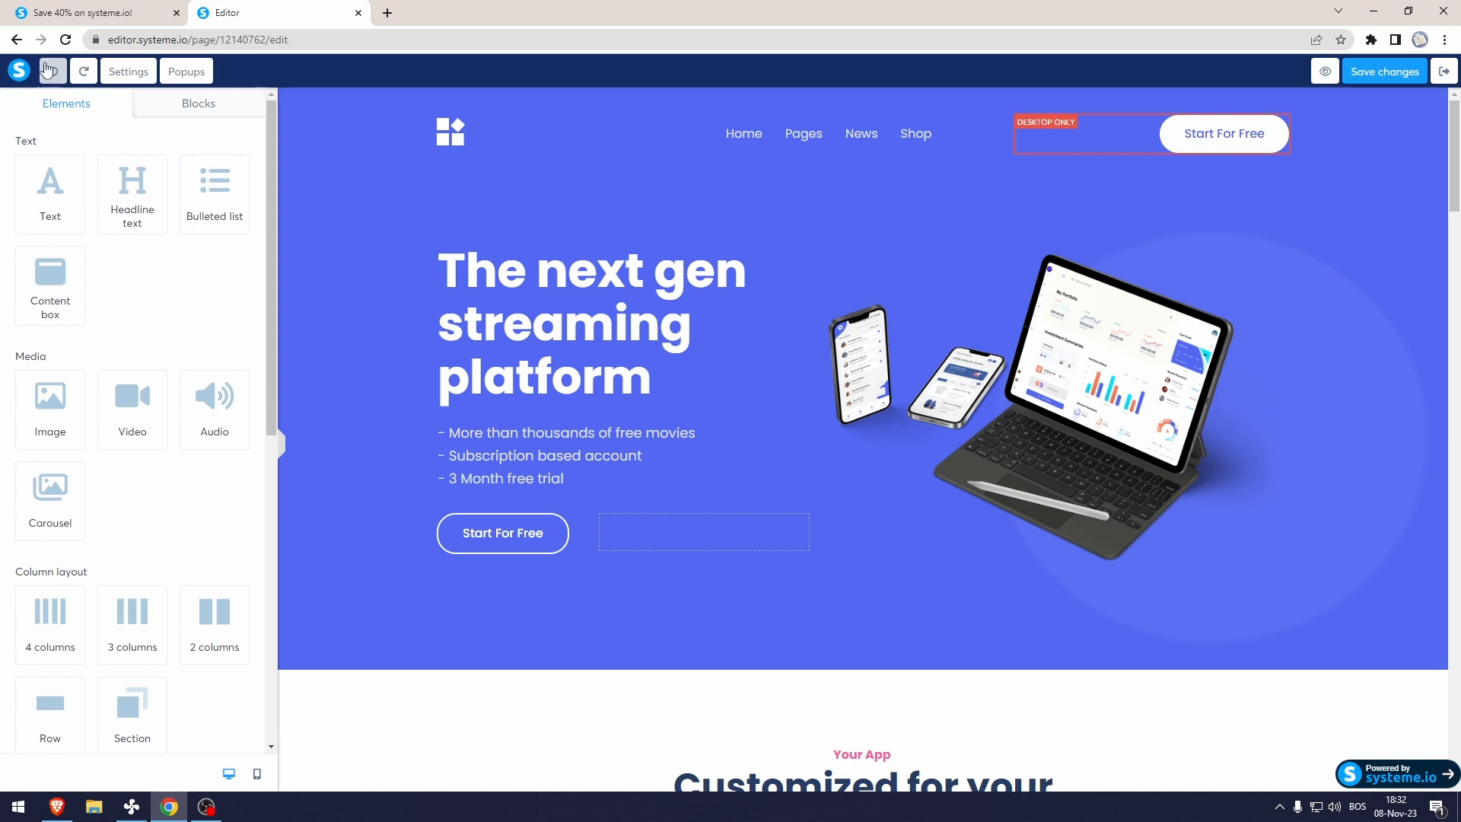
{"action": "left_click", "coordinate": [16, 39]}
{"action": "left_click", "coordinate": [802, 124]}
Step: Add an automation rule to the squeeze page with the Funnel step form subscribed trigger
{"action": "left_click", "coordinate": [576, 200]}
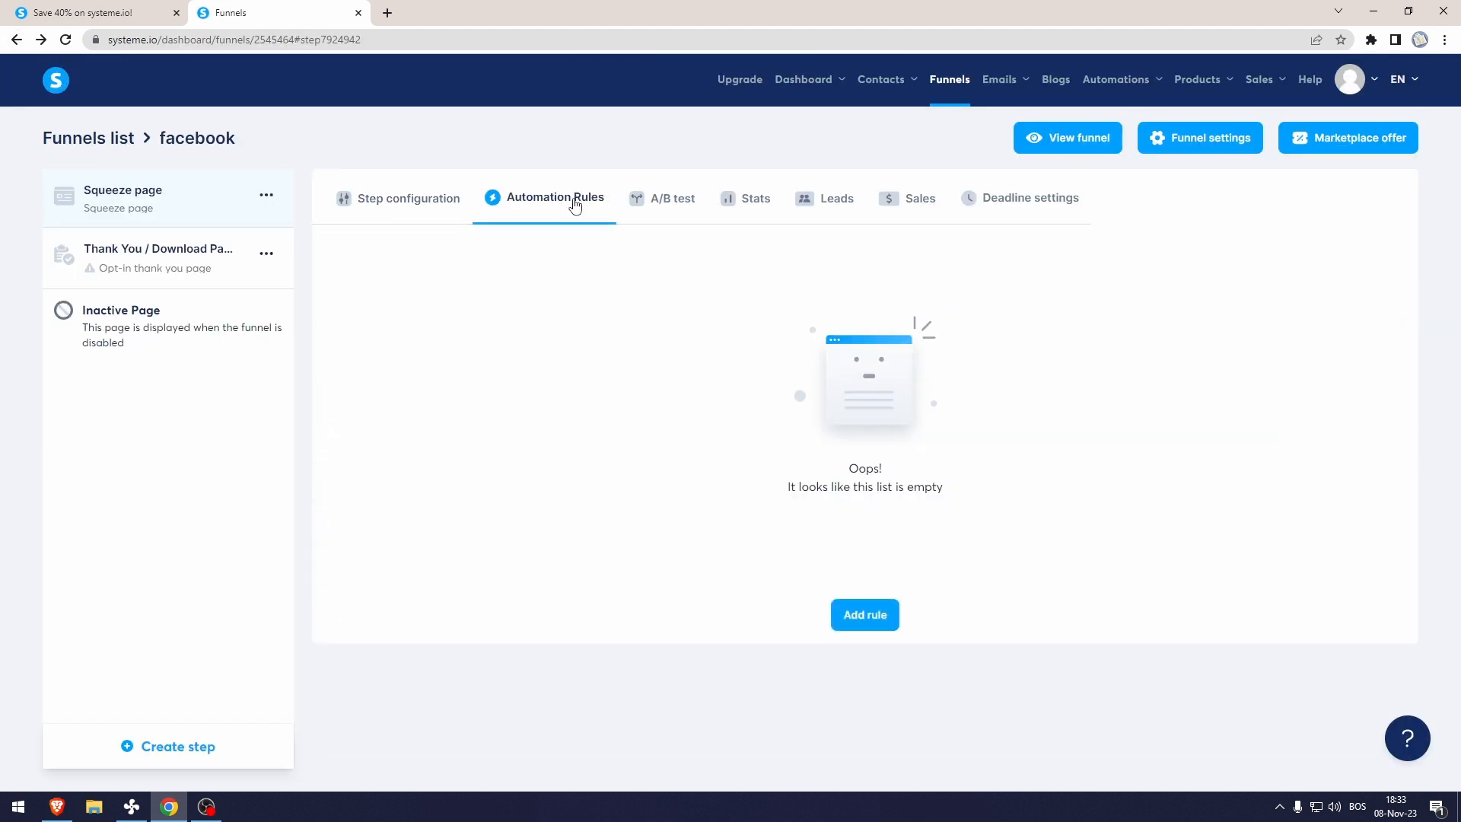
{"action": "left_click", "coordinate": [872, 613]}
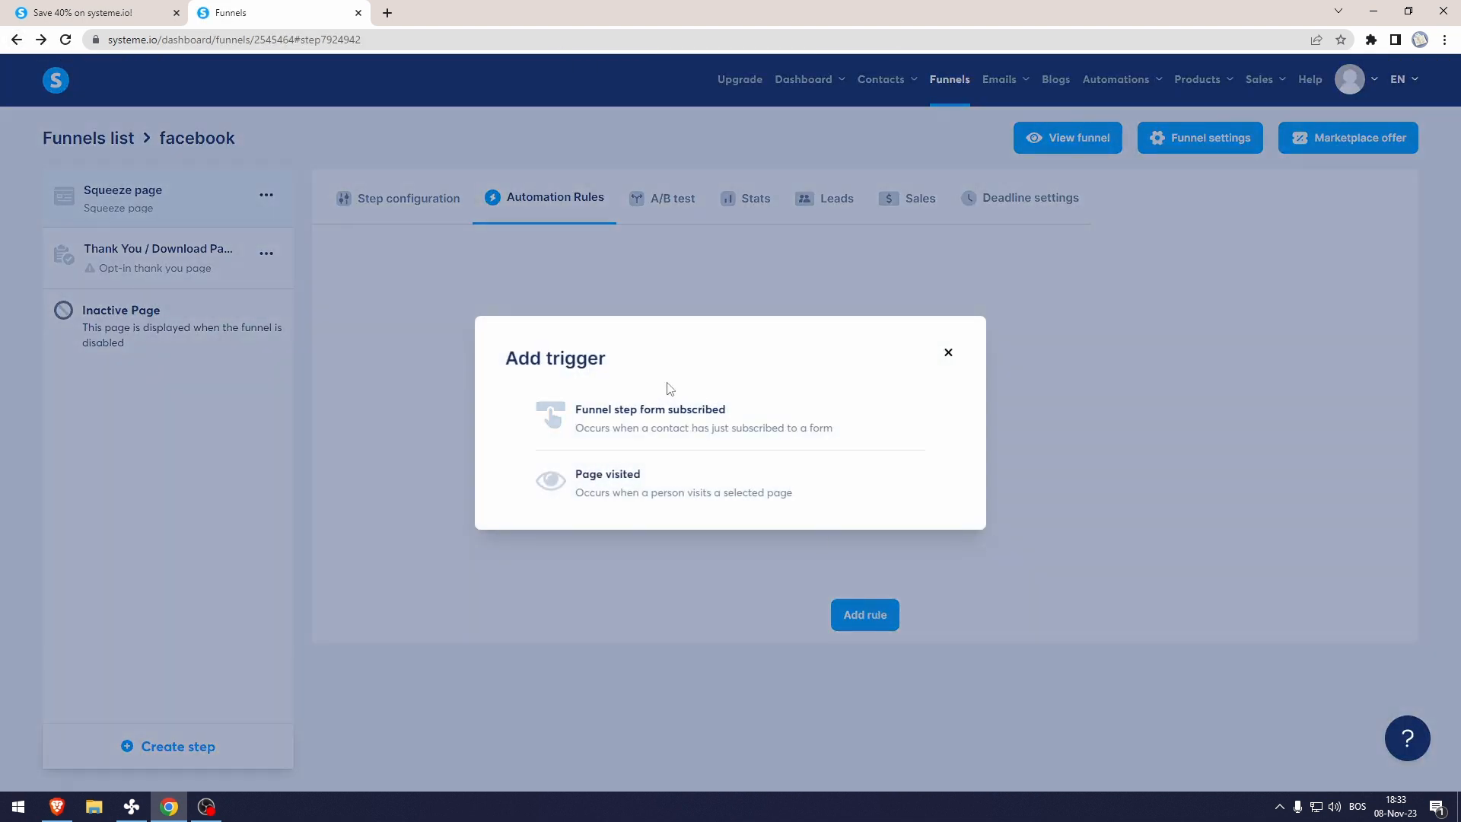
{"action": "left_click", "coordinate": [690, 428]}
Step: Open the Funnel step form subscribed rule for editing and view the actions that can be added to it
{"action": "left_click", "coordinate": [1383, 285]}
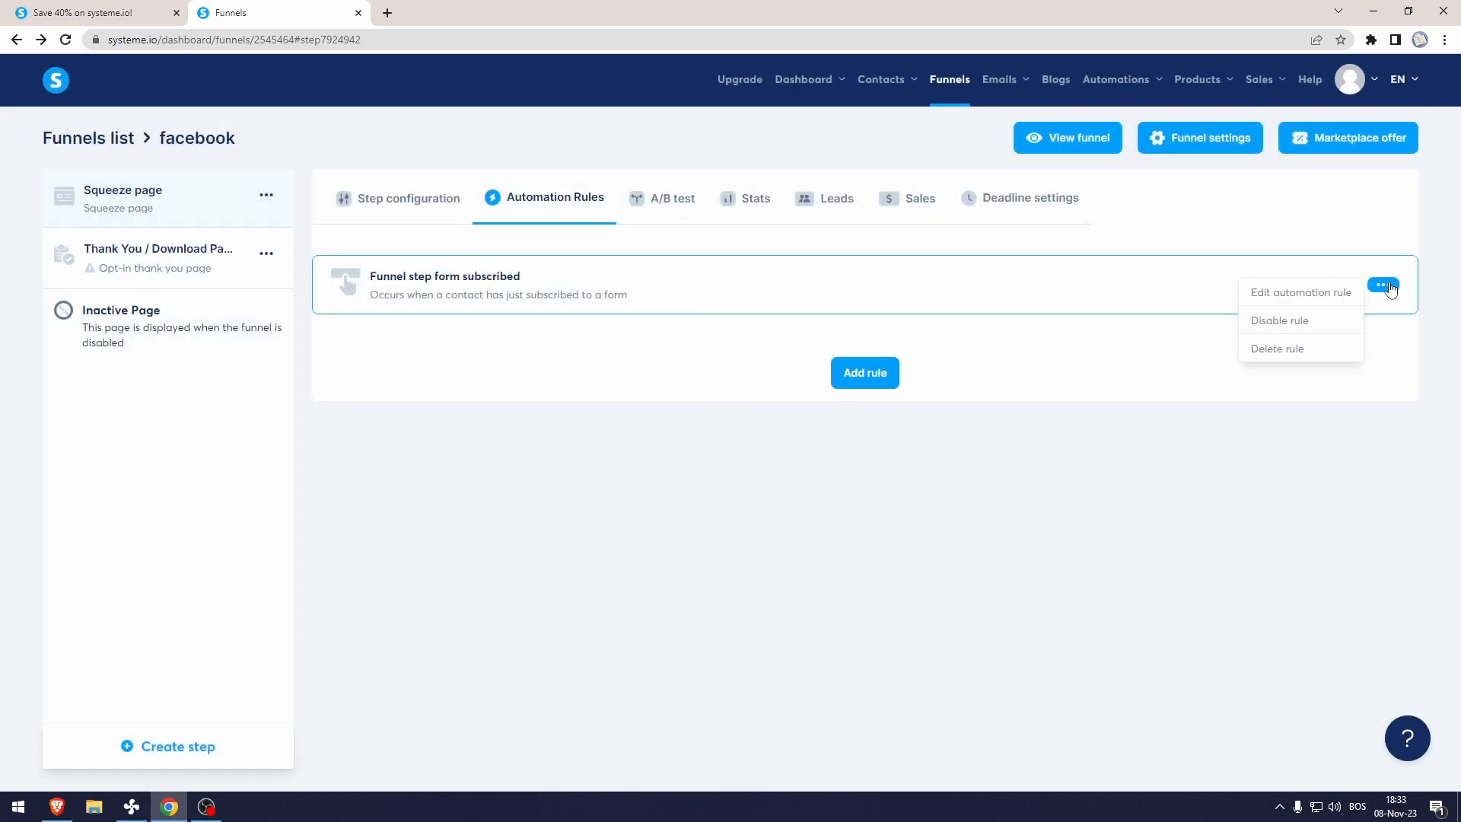
{"action": "left_click", "coordinate": [1357, 292]}
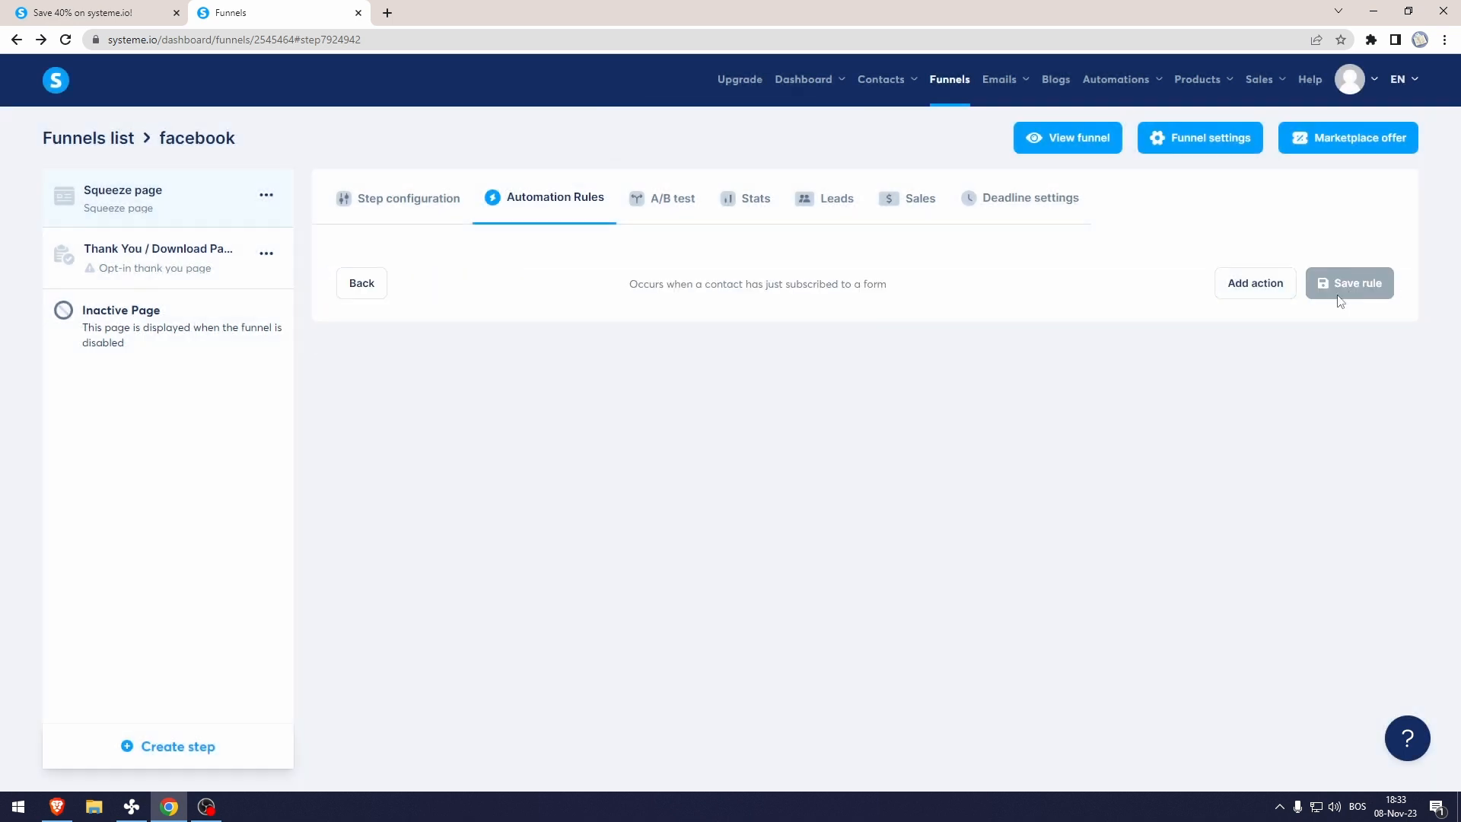
{"action": "left_click", "coordinate": [1263, 288]}
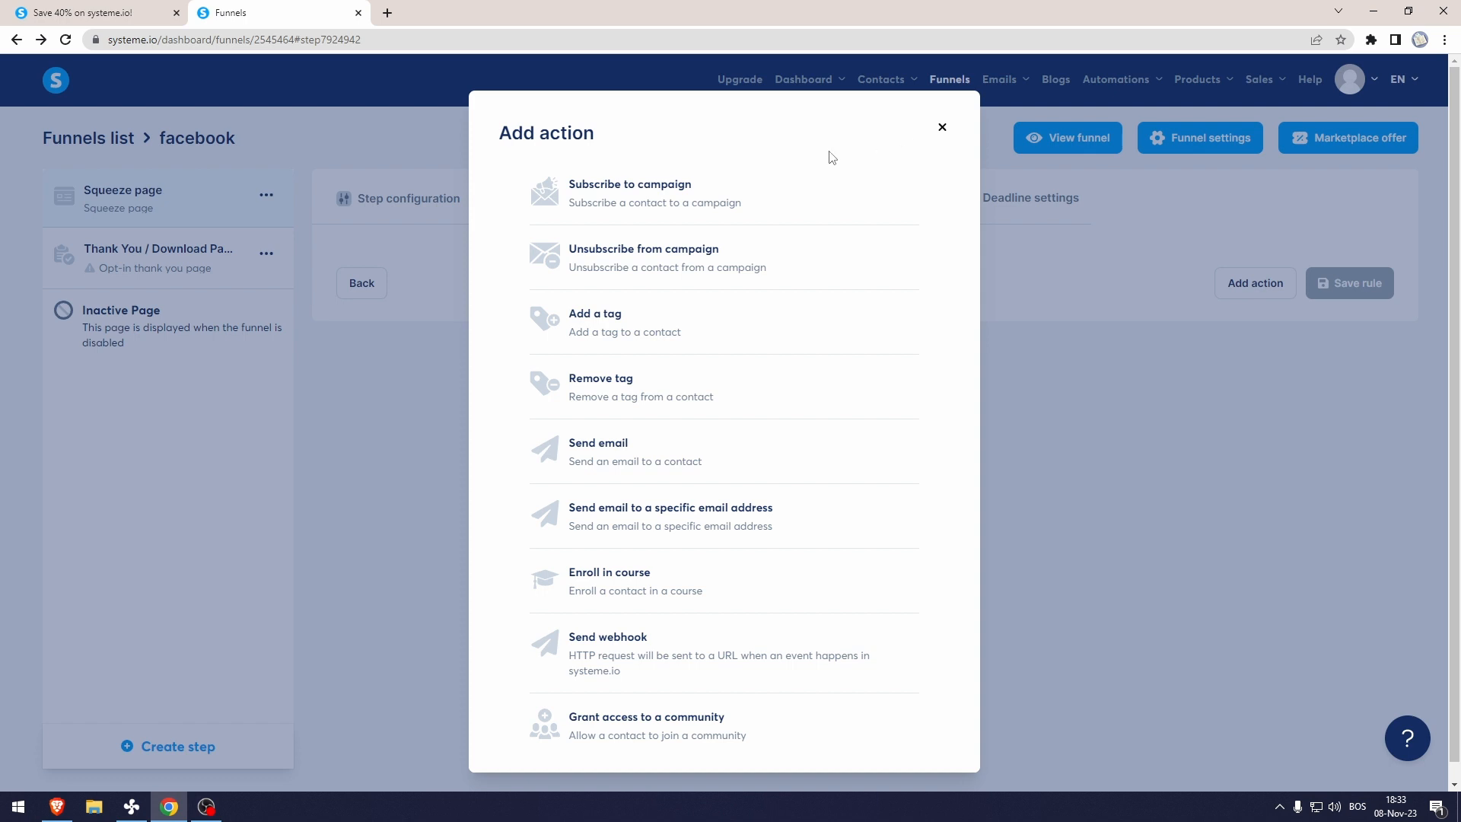
{"action": "left_click", "coordinate": [942, 128]}
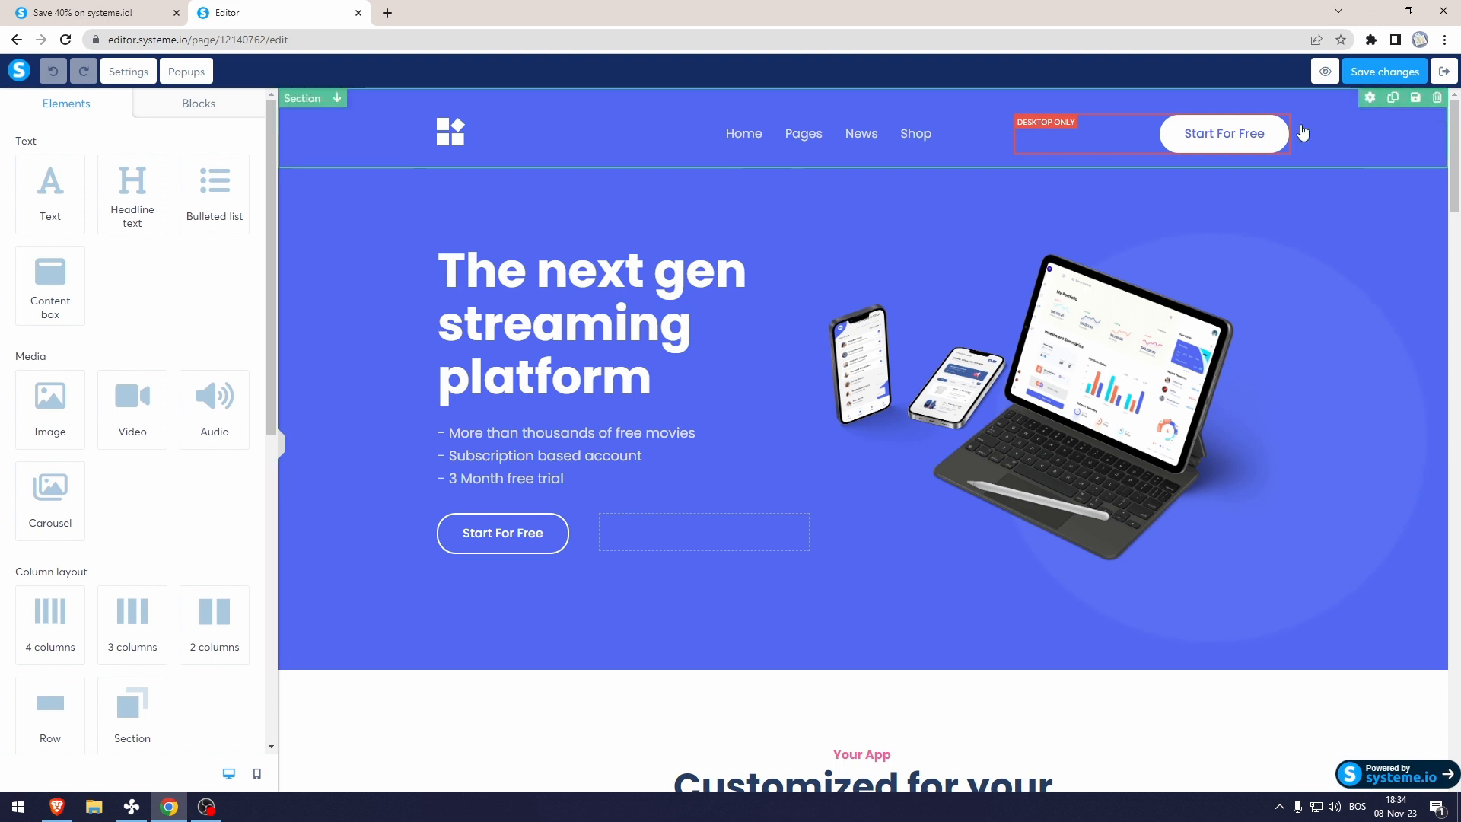
Step: Check the landing page's mobile view in the editor and open a new browser tab
{"action": "left_click", "coordinate": [727, 527]}
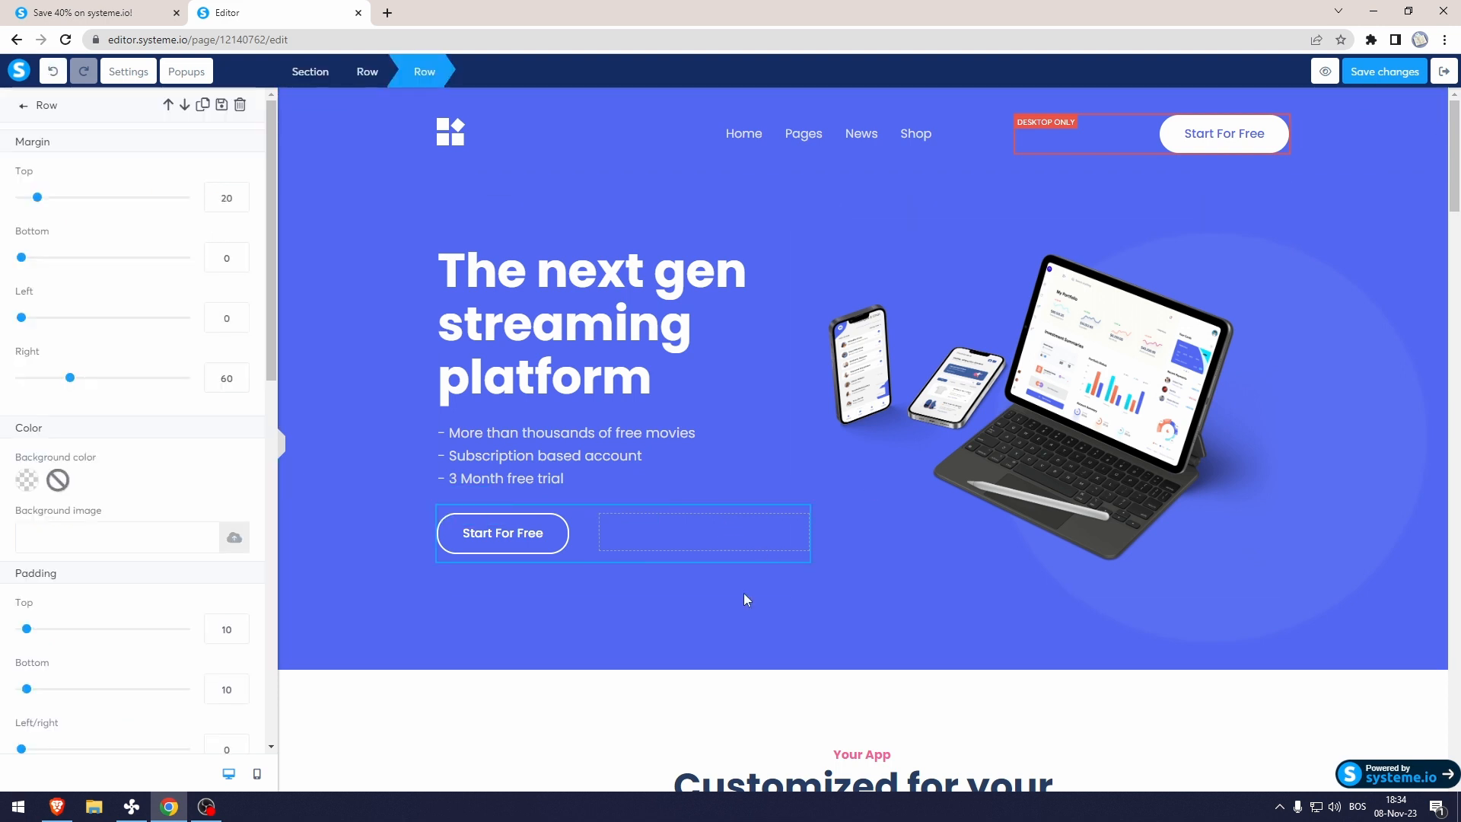
{"action": "left_click", "coordinate": [744, 599]}
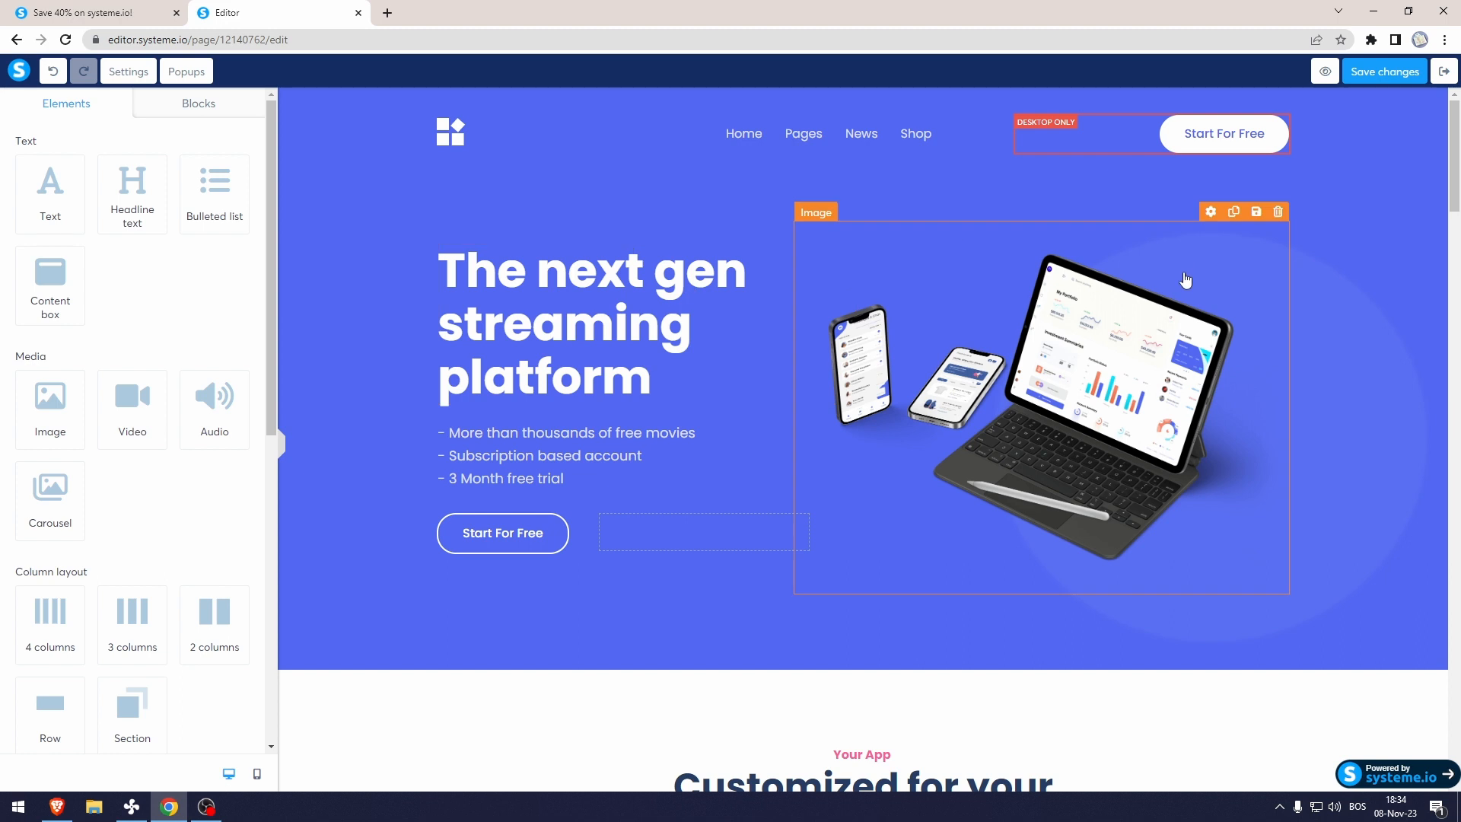
{"action": "scroll", "coordinate": [1180, 289], "scroll_direction": "down", "scroll_amount": 5}
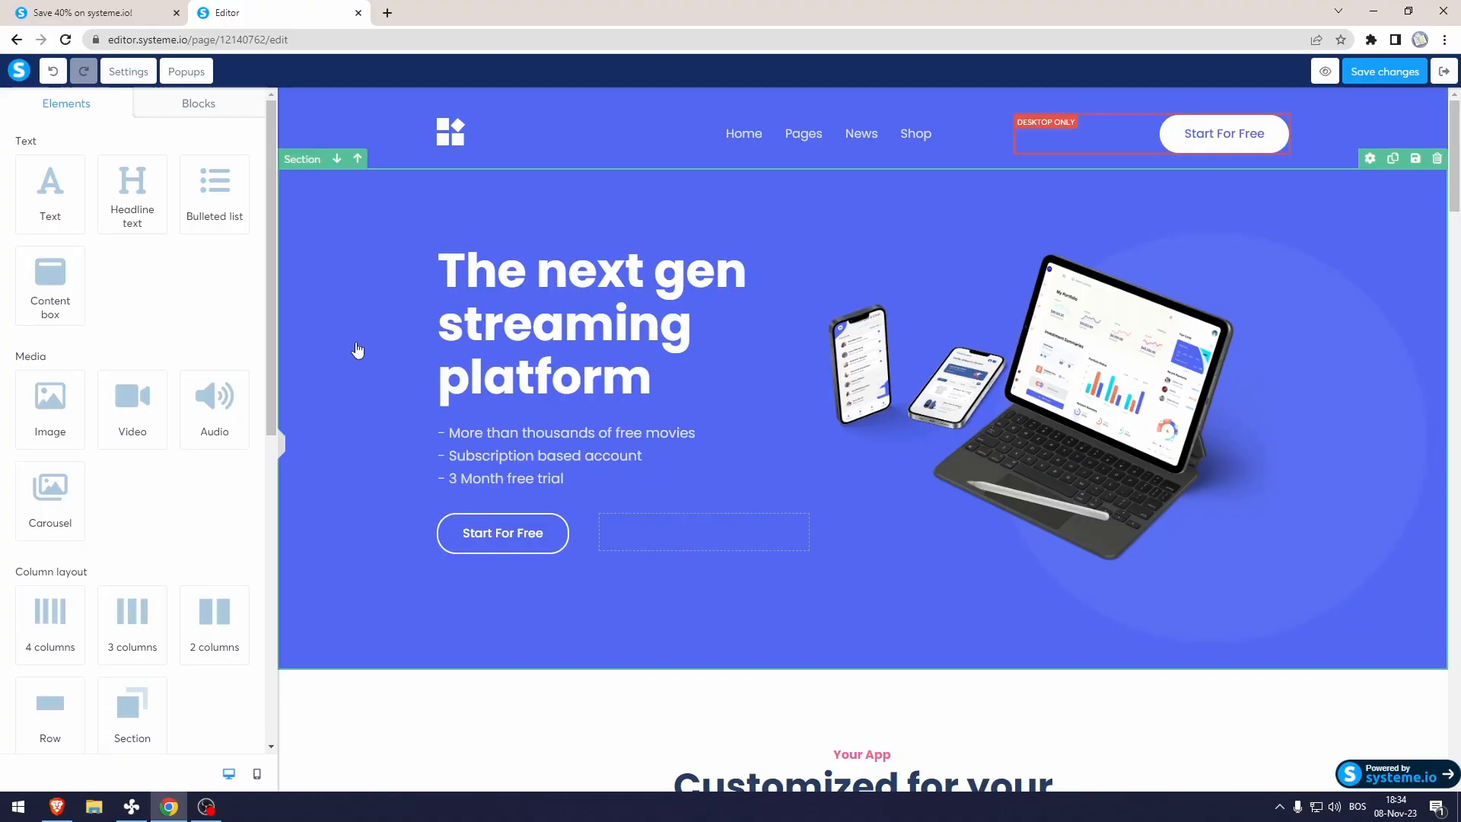
{"action": "left_click", "coordinate": [256, 774]}
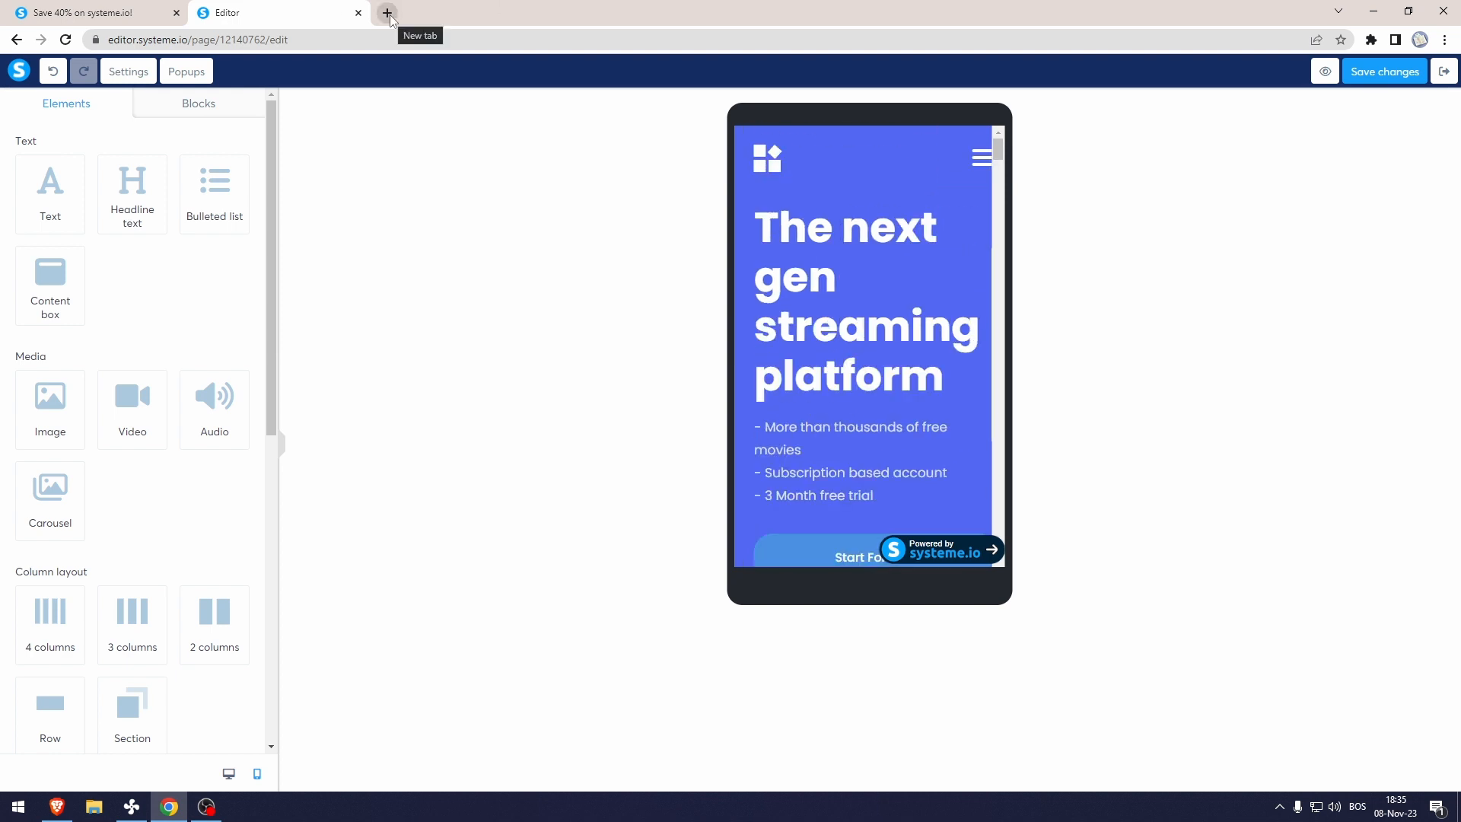
{"action": "left_click", "coordinate": [388, 13]}
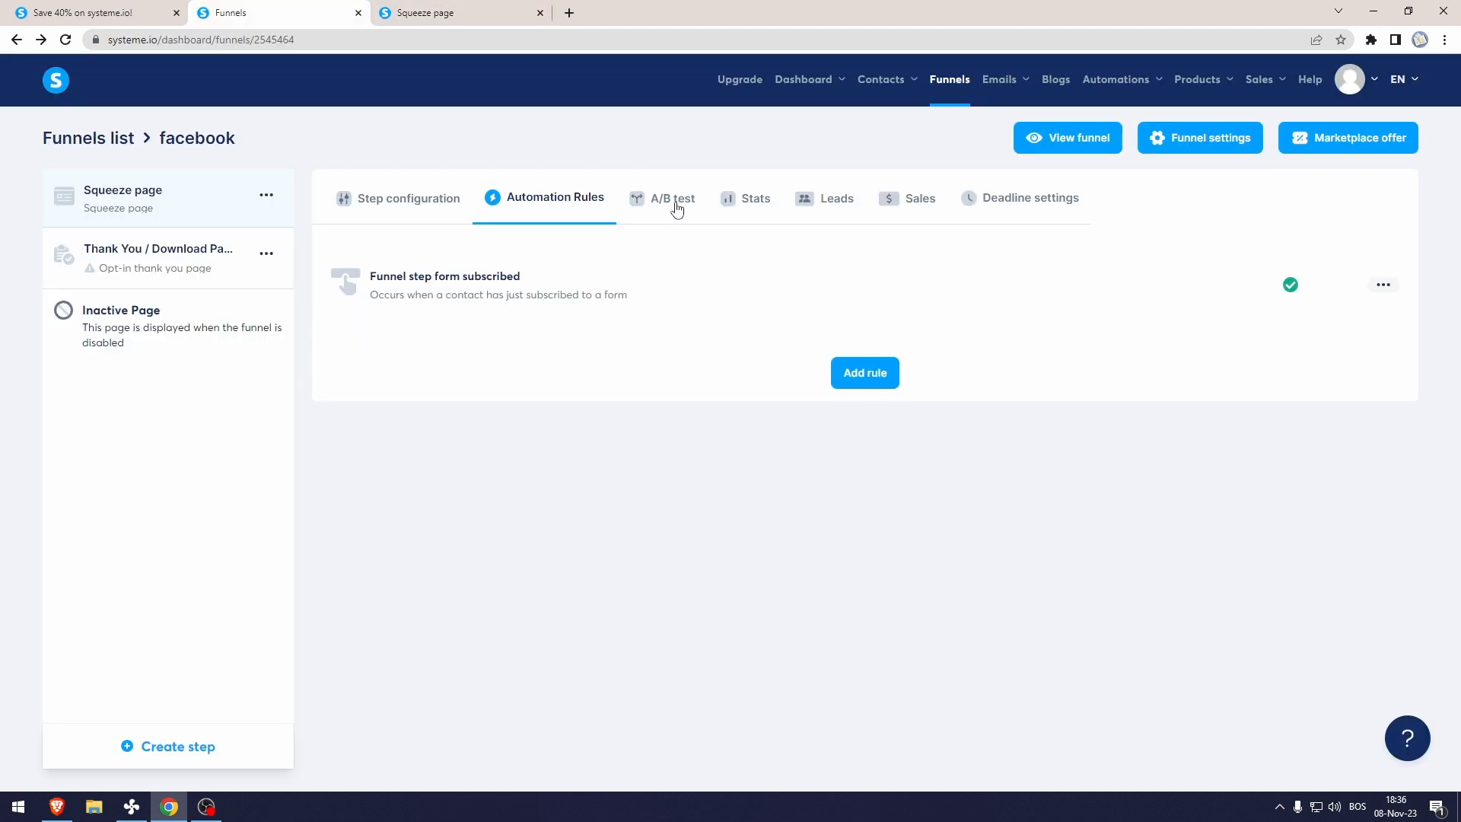
Step: Review the squeeze page's A/B test, stats, leads, sales and deadline settings
{"action": "left_click", "coordinate": [677, 207]}
{"action": "left_click", "coordinate": [763, 204]}
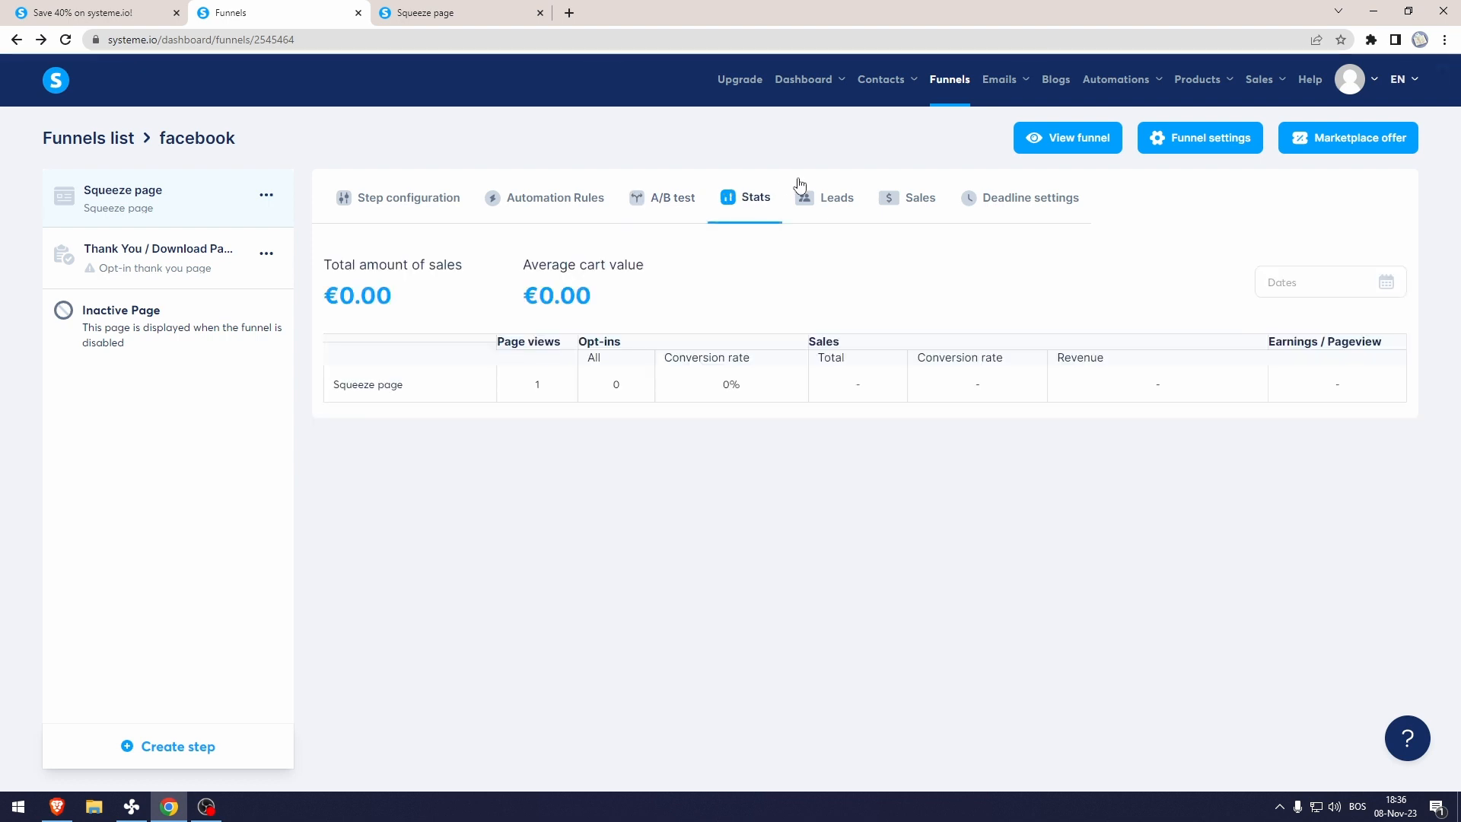
{"action": "left_click", "coordinate": [845, 196]}
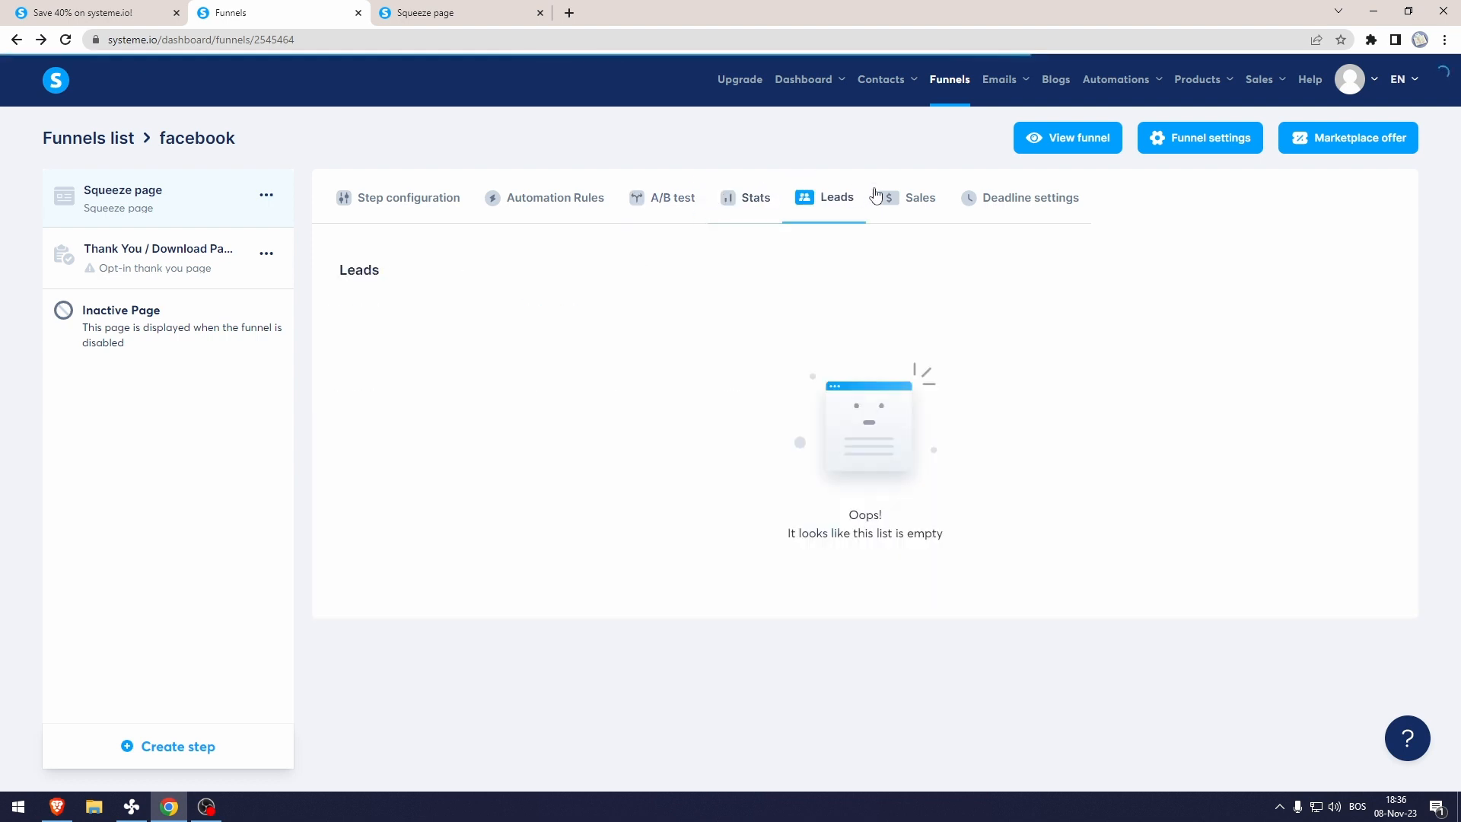
{"action": "left_click", "coordinate": [910, 197]}
{"action": "left_click", "coordinate": [1028, 202]}
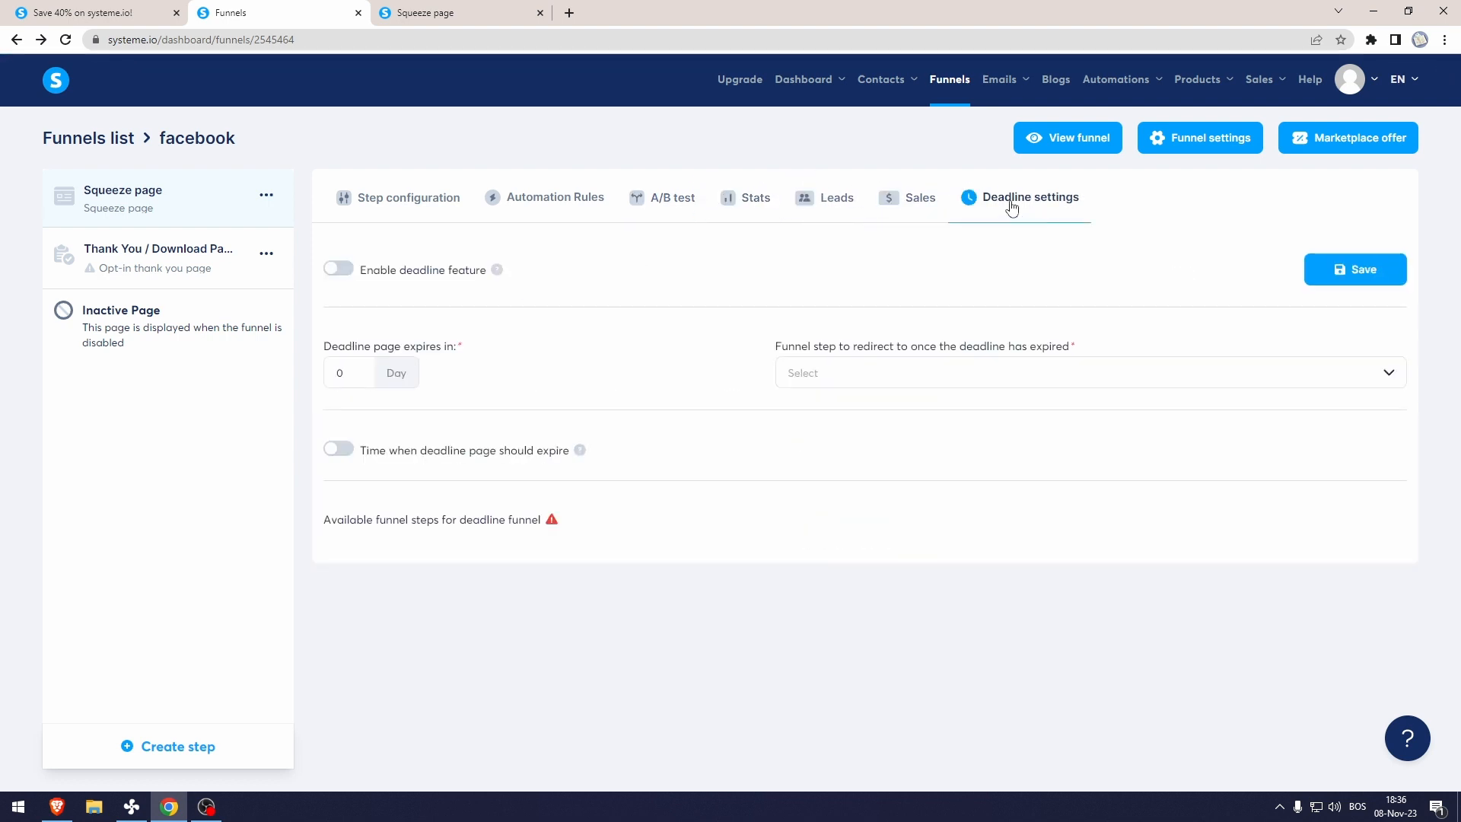